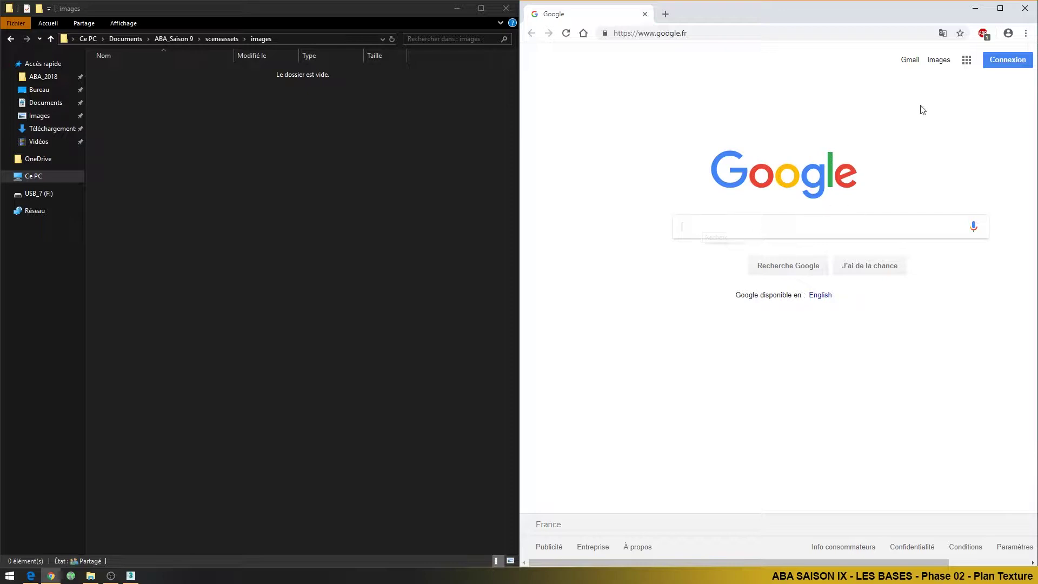
# - Search Google Images for "Surf Shape"
pyautogui.click(938, 60)
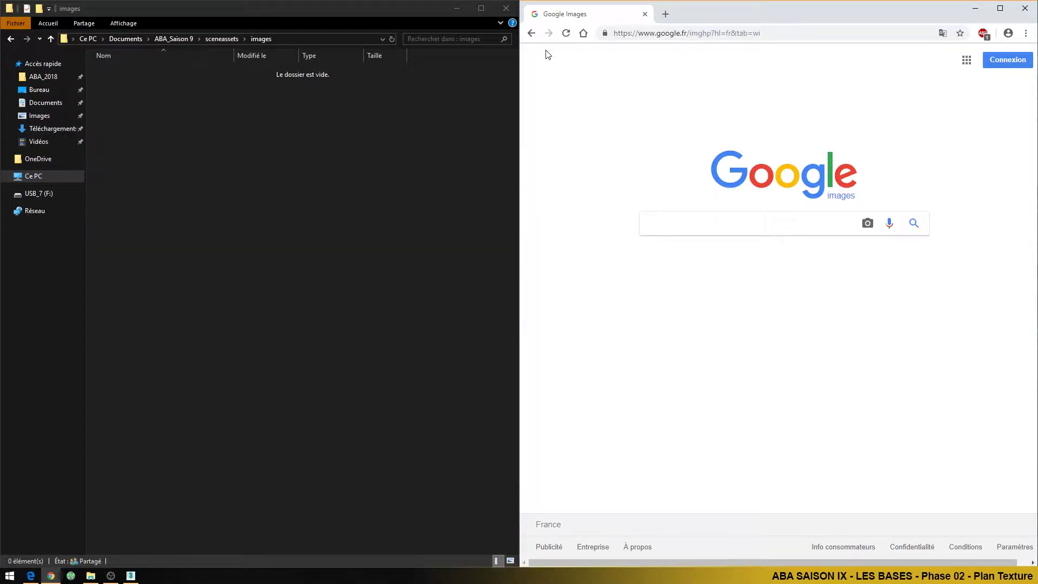
pyautogui.click(530, 33)
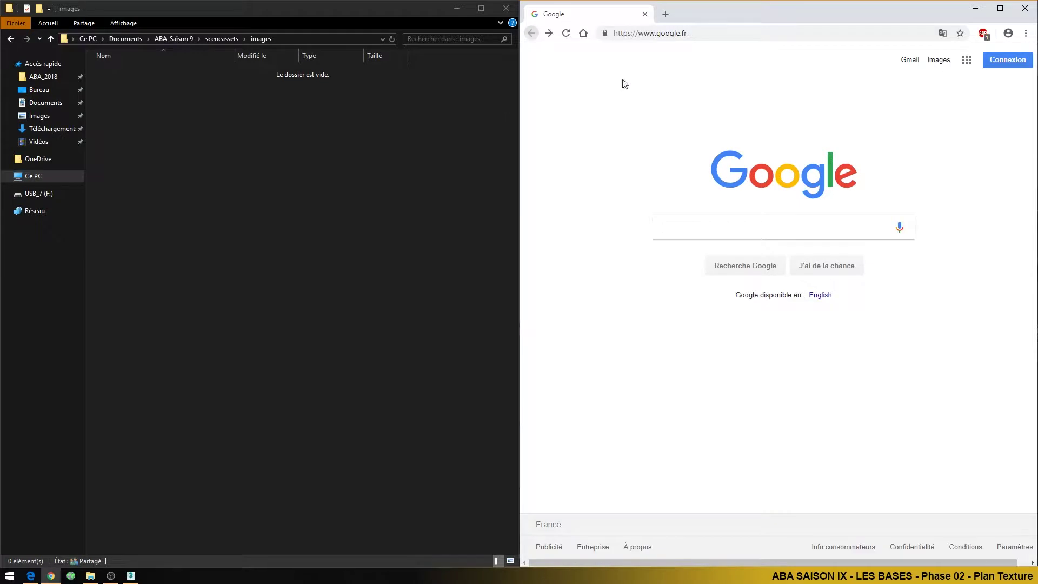
pyautogui.click(938, 61)
pyautogui.click(673, 225)
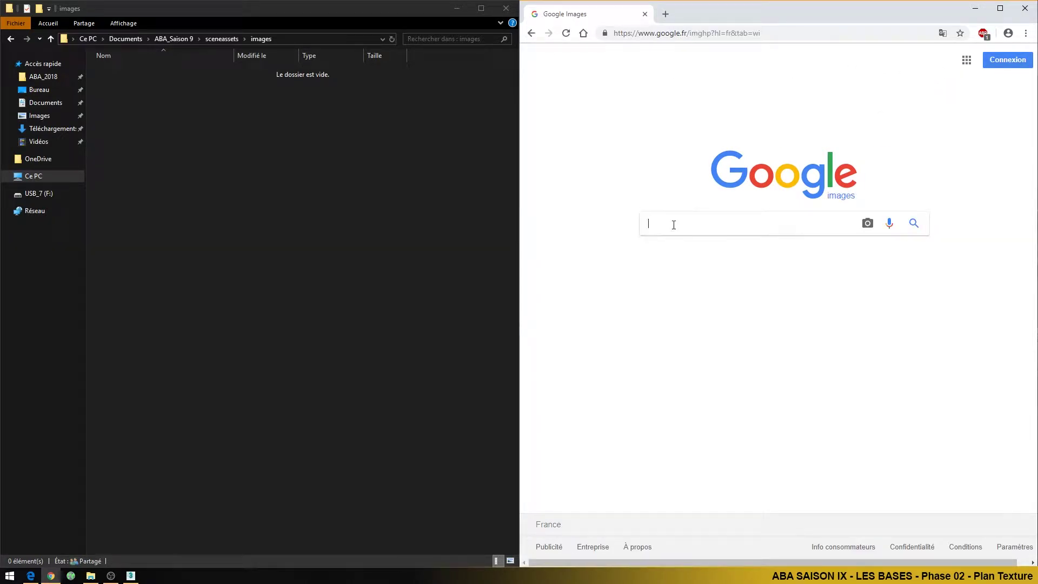
pyautogui.write('S')
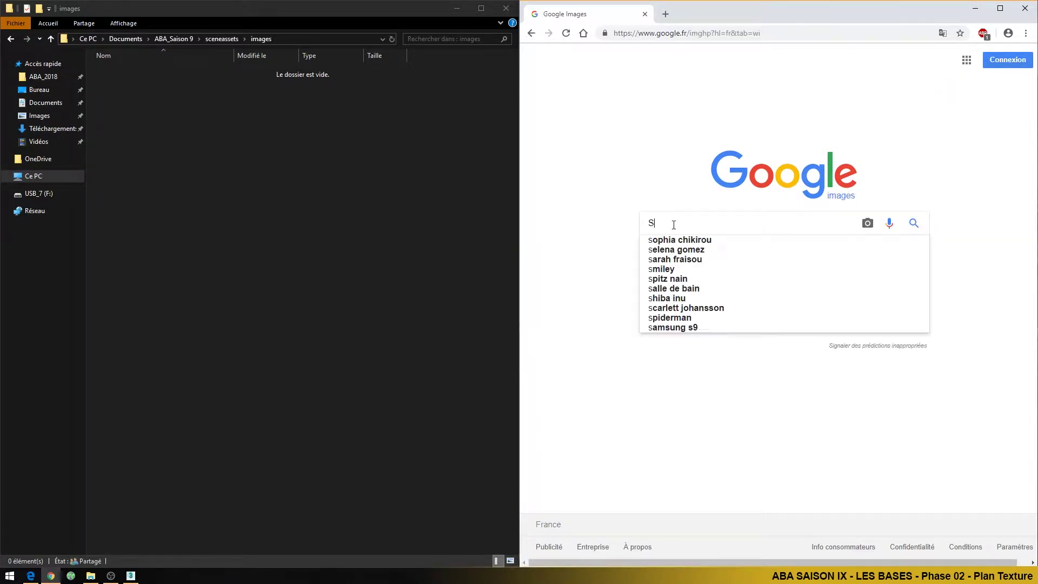
pyautogui.write('urf Shape')
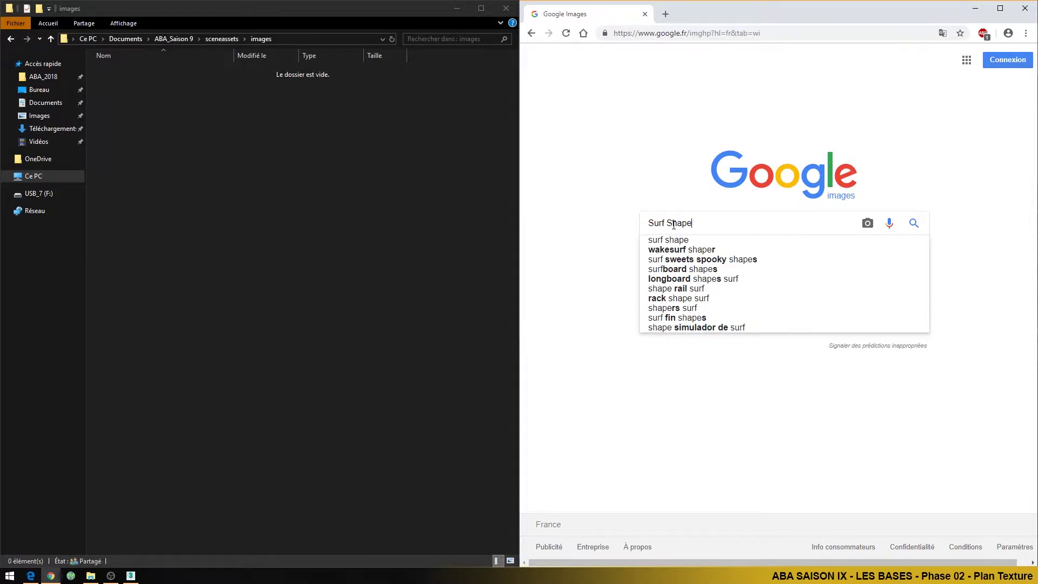
pyautogui.press('Return')
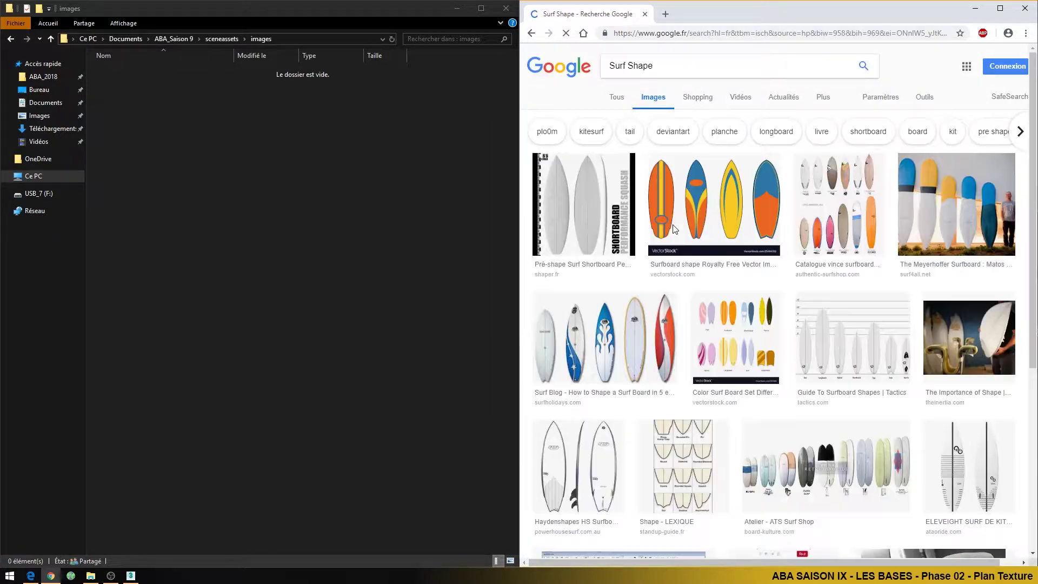
# - Save the stark-surf.com surfboard plan from the image results into the project's sceneassets images folder, and minimize the browser
pyautogui.scroll(-1, 753, 283)
pyautogui.scroll(-4, 753, 282)
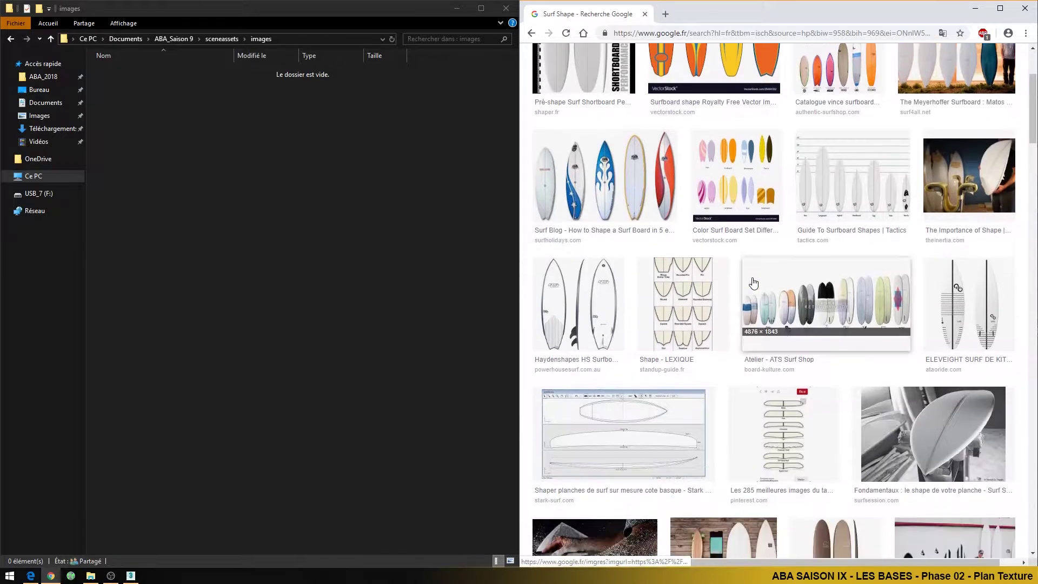
pyautogui.click(614, 325)
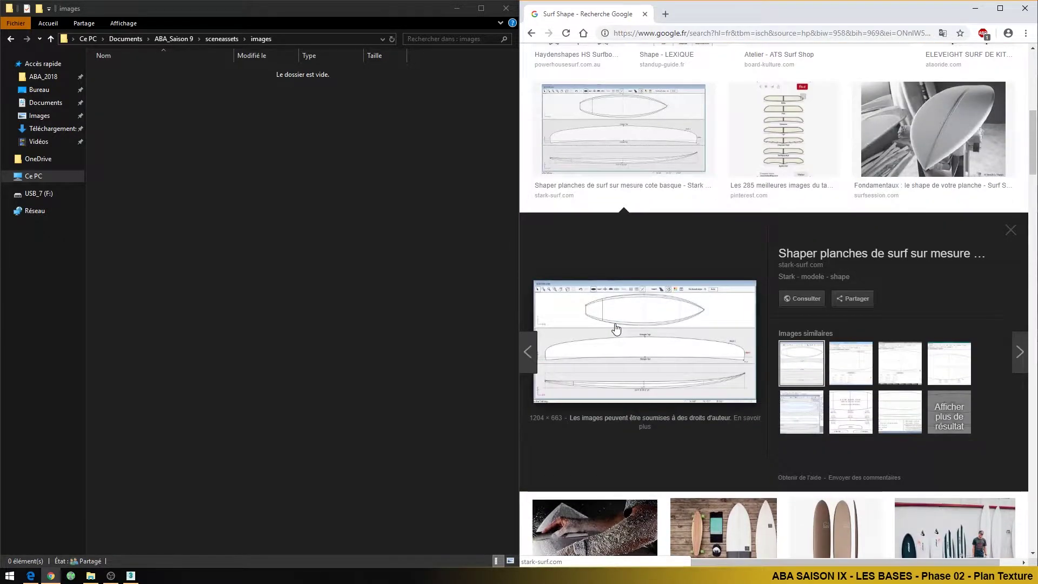
pyautogui.moveTo(667, 331); pyautogui.dragTo(244, 225)
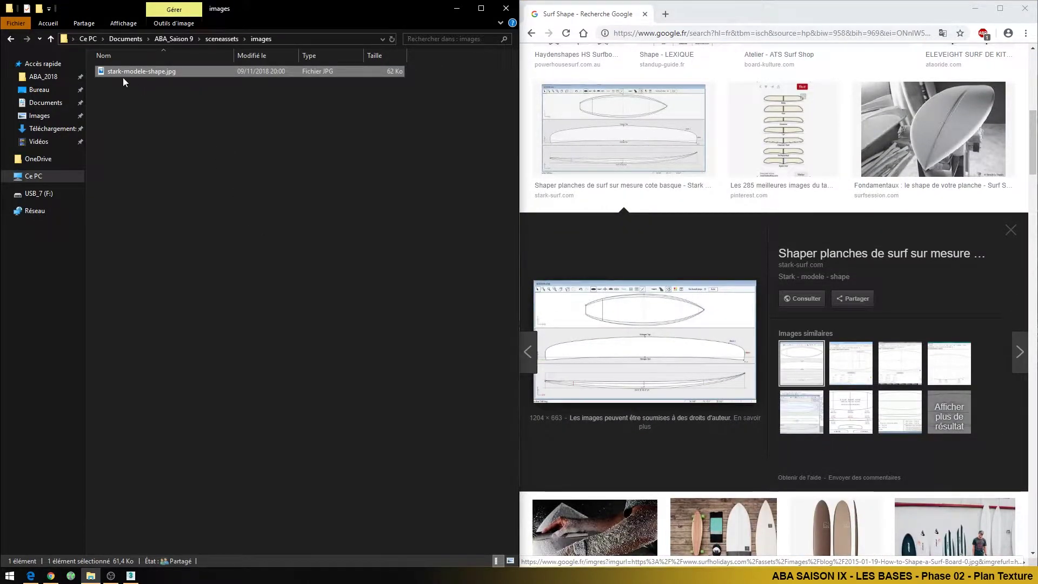
pyautogui.click(974, 8)
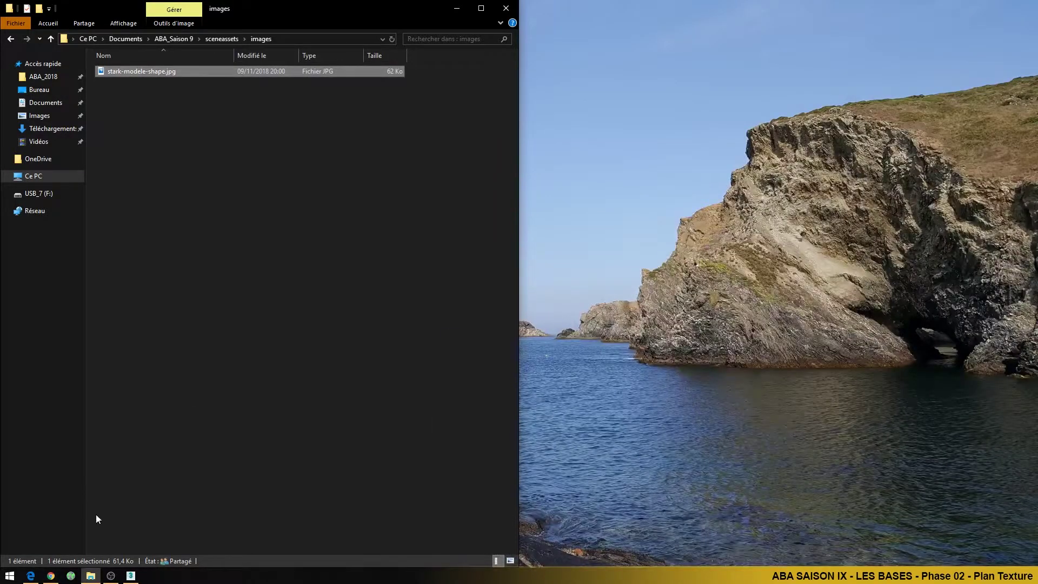
# - Switch to 3ds Max and create a plane about 142 cm long and 141 cm wide covering the perspective grid
pyautogui.click(130, 576)
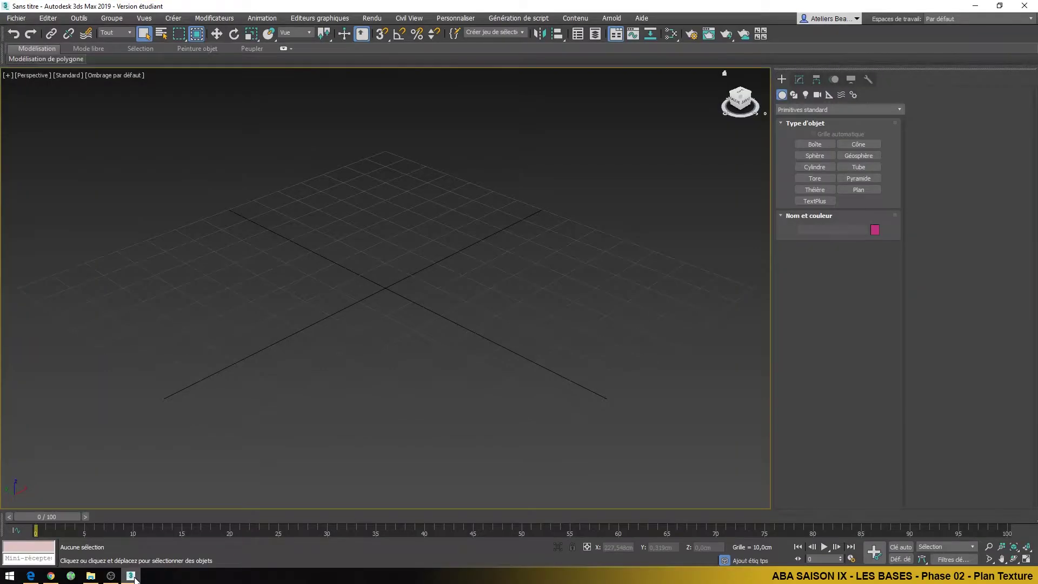
pyautogui.click(857, 190)
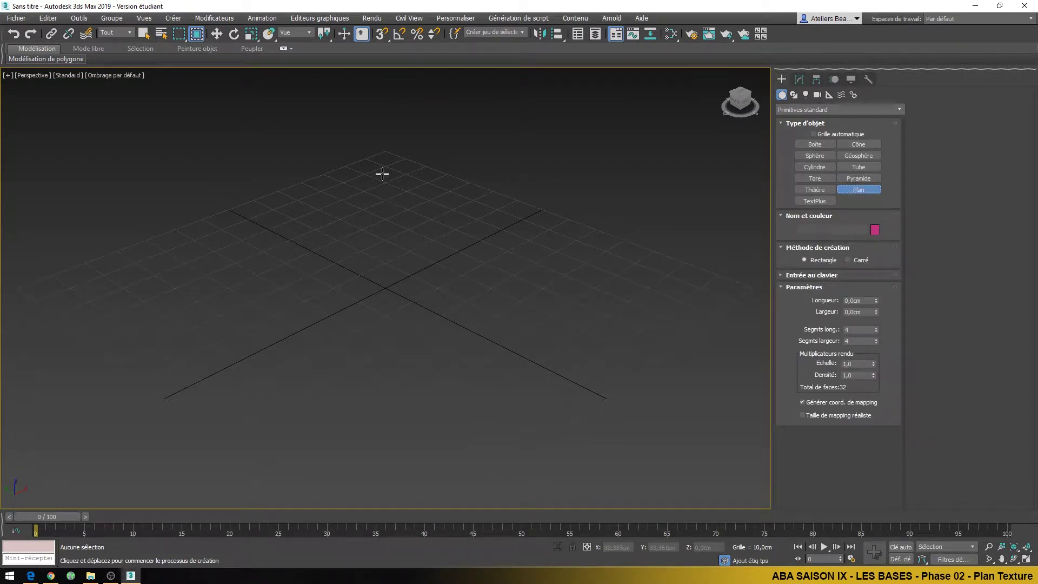
pyautogui.moveTo(384, 149); pyautogui.dragTo(394, 372)
pyautogui.moveTo(401, 425); pyautogui.dragTo(391, 566)
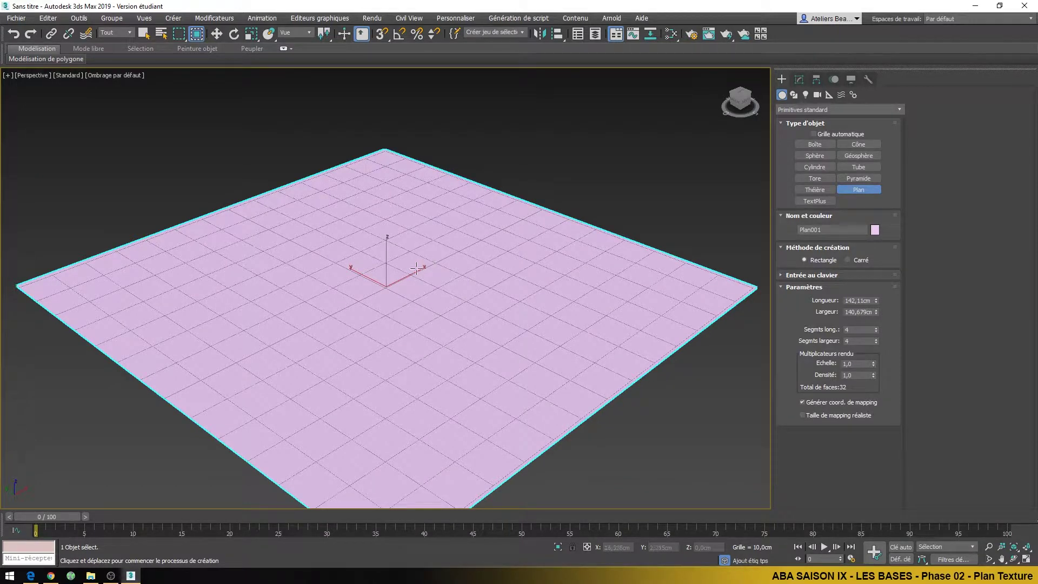
pyautogui.rightClick(452, 225)
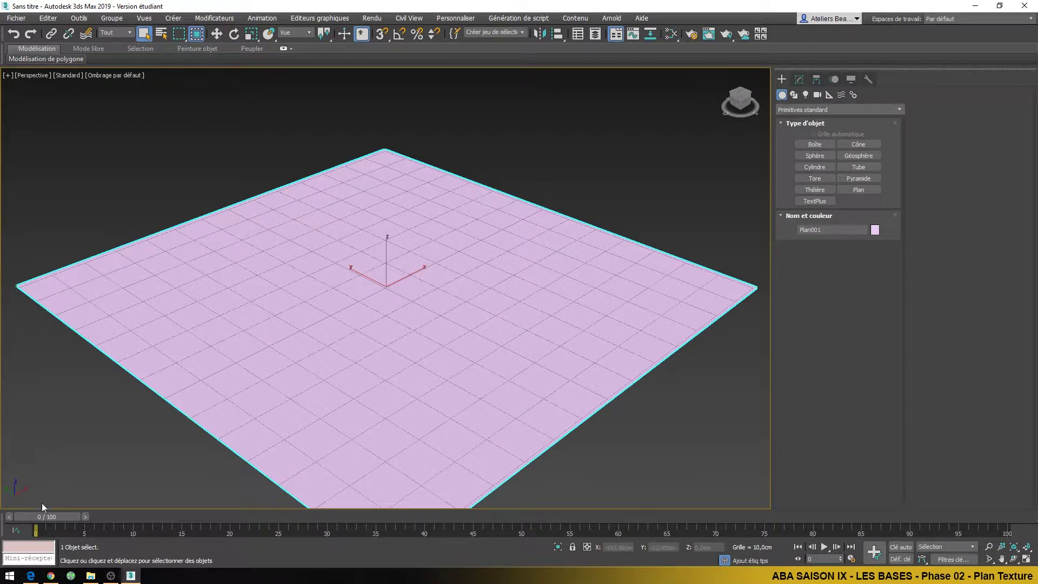
# - Apply stark-modele-shape.jpg from the images folder in File Explorer as the texture of the plane
pyautogui.click(91, 577)
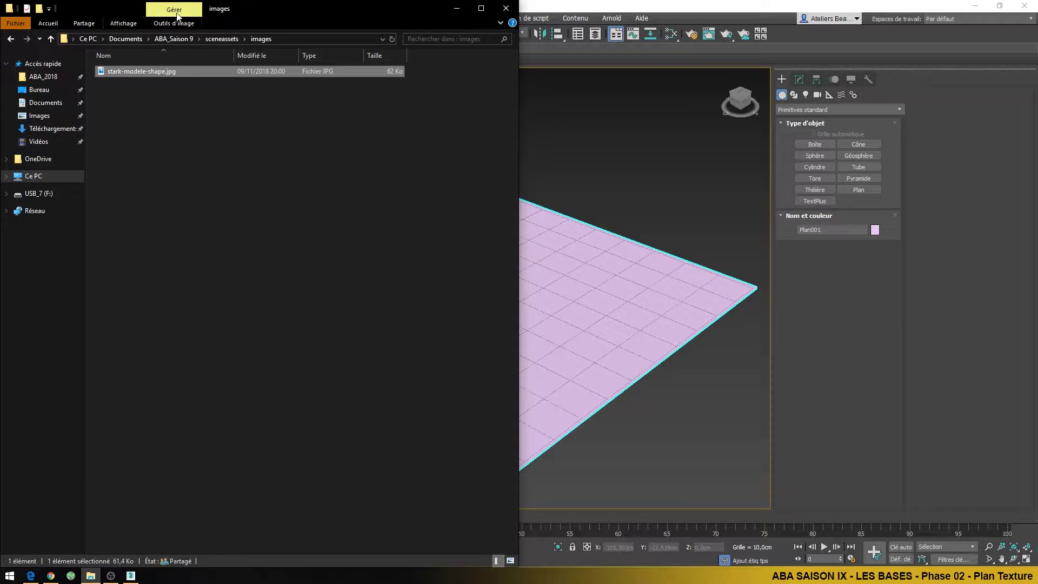
pyautogui.click(510, 561)
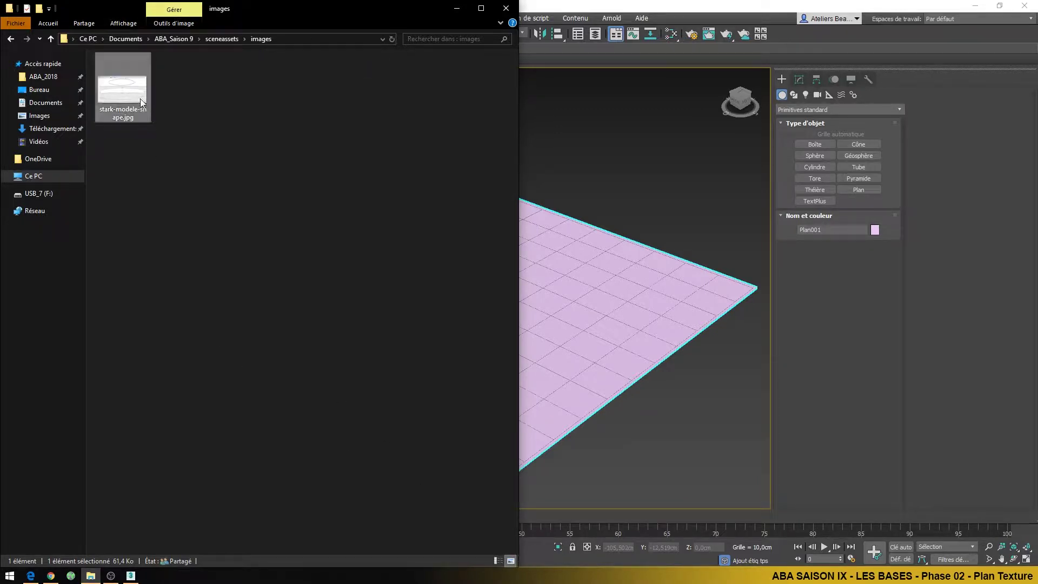
pyautogui.moveTo(119, 91); pyautogui.dragTo(586, 309)
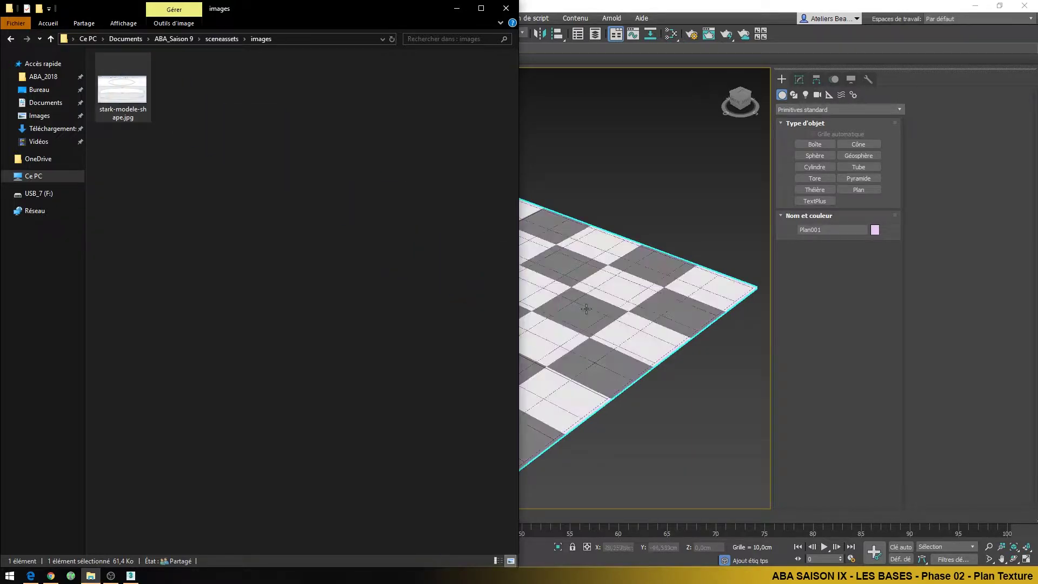
pyautogui.click(586, 308)
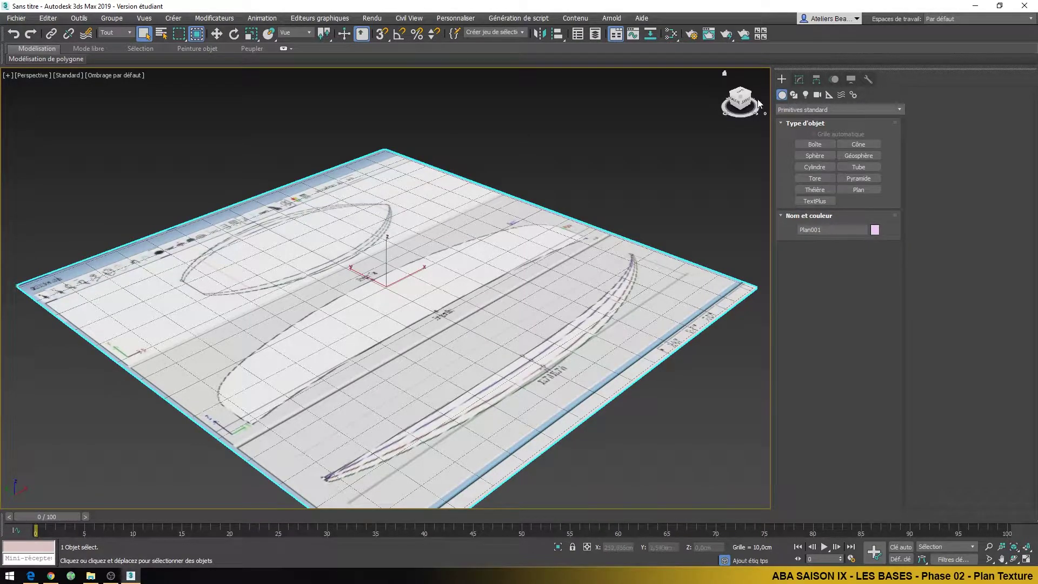
# - Set the viewport's maximum resolution to 2048 pixels for procedural textures, texture maps and the background/environment
pyautogui.click(739, 96)
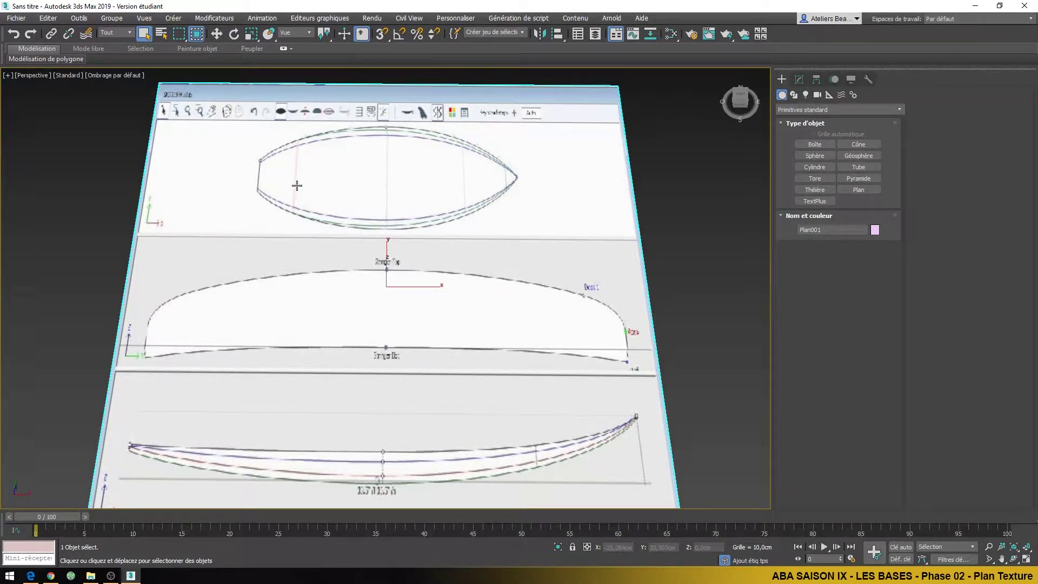
pyautogui.click(73, 76)
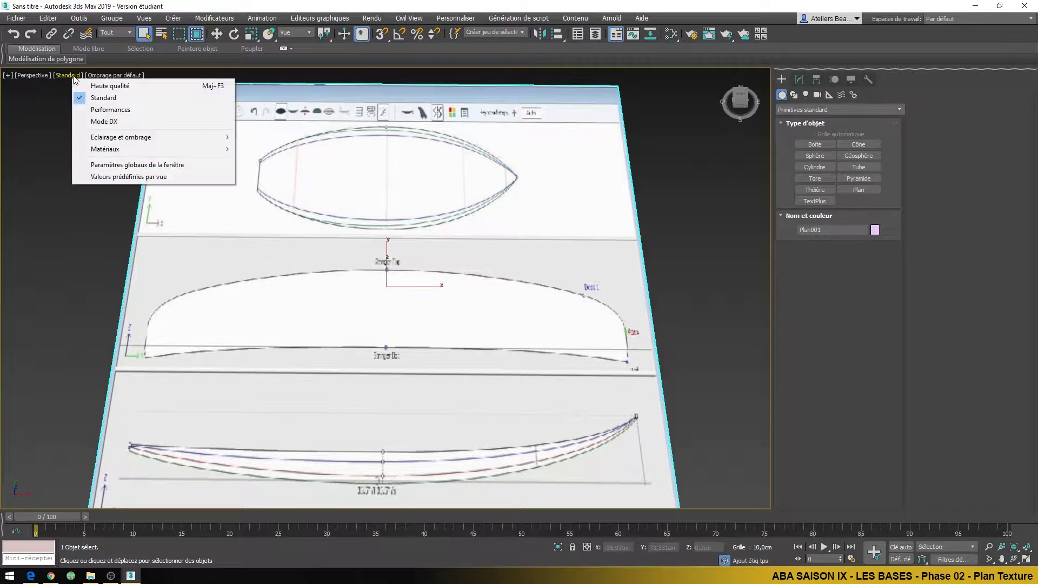
pyautogui.click(196, 165)
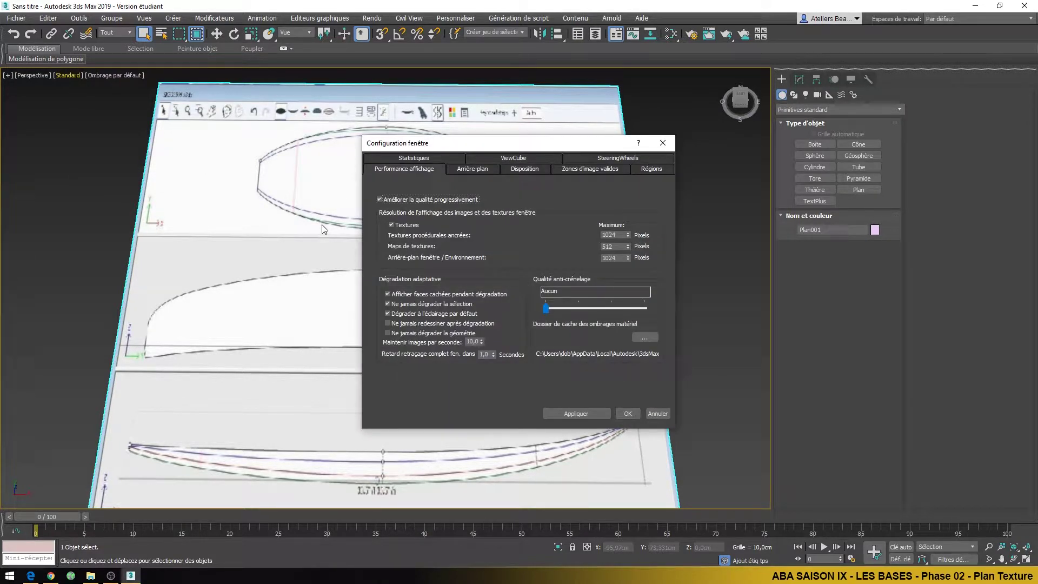
pyautogui.moveTo(473, 149); pyautogui.dragTo(578, 141)
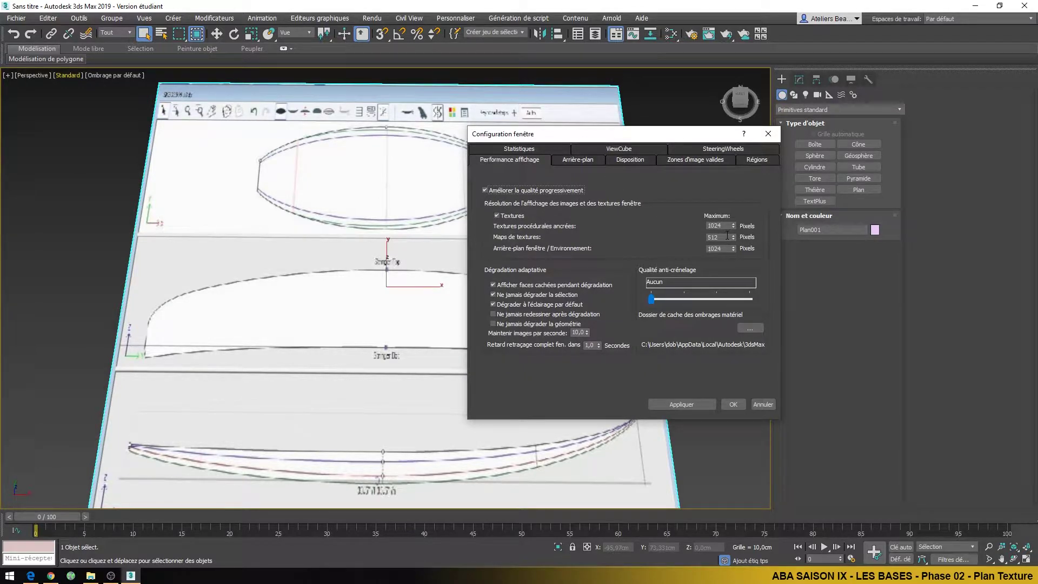
pyautogui.moveTo(718, 237); pyautogui.dragTo(698, 238)
pyautogui.doubleClick(724, 226)
pyautogui.write('2')
pyautogui.click(724, 249)
pyautogui.write('2048')
pyautogui.click(696, 403)
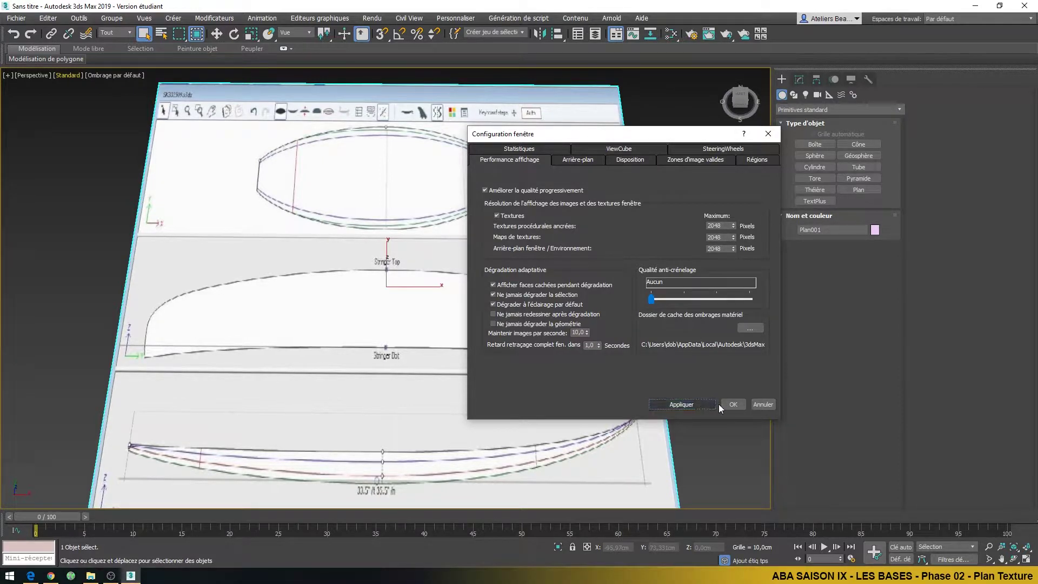
pyautogui.click(737, 403)
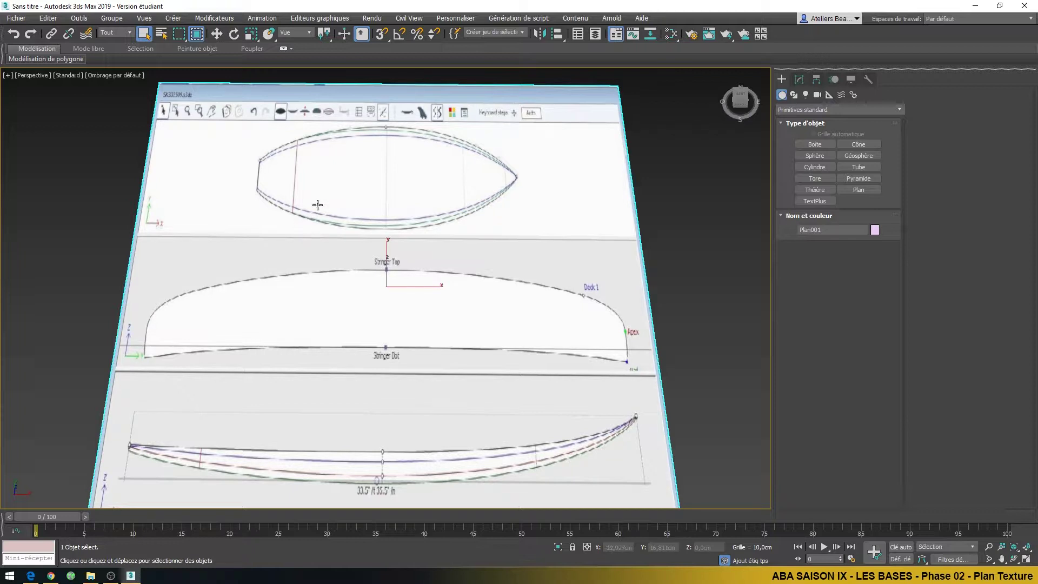
pyautogui.click(67, 75)
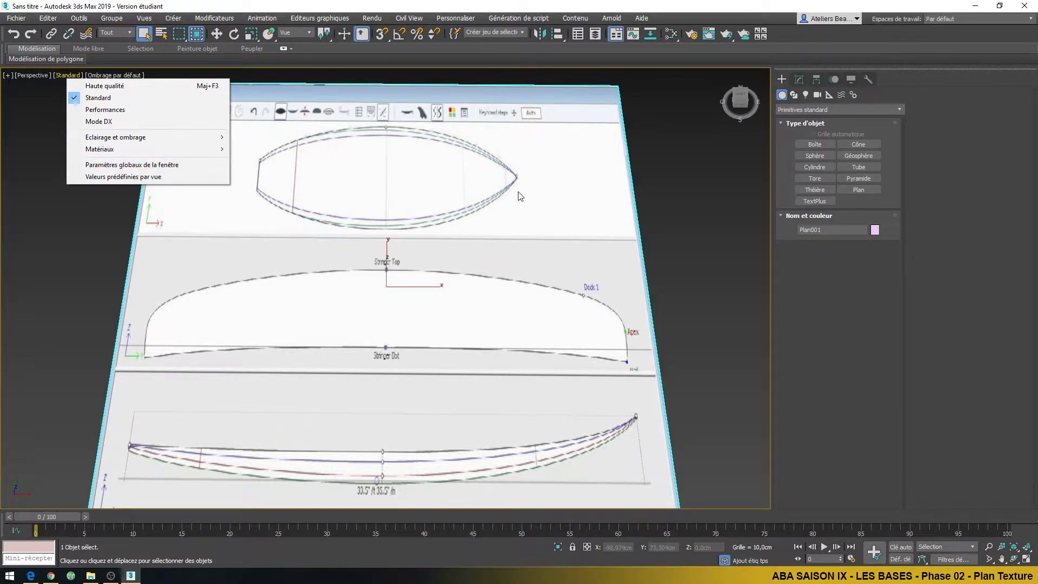
pyautogui.click(448, 245)
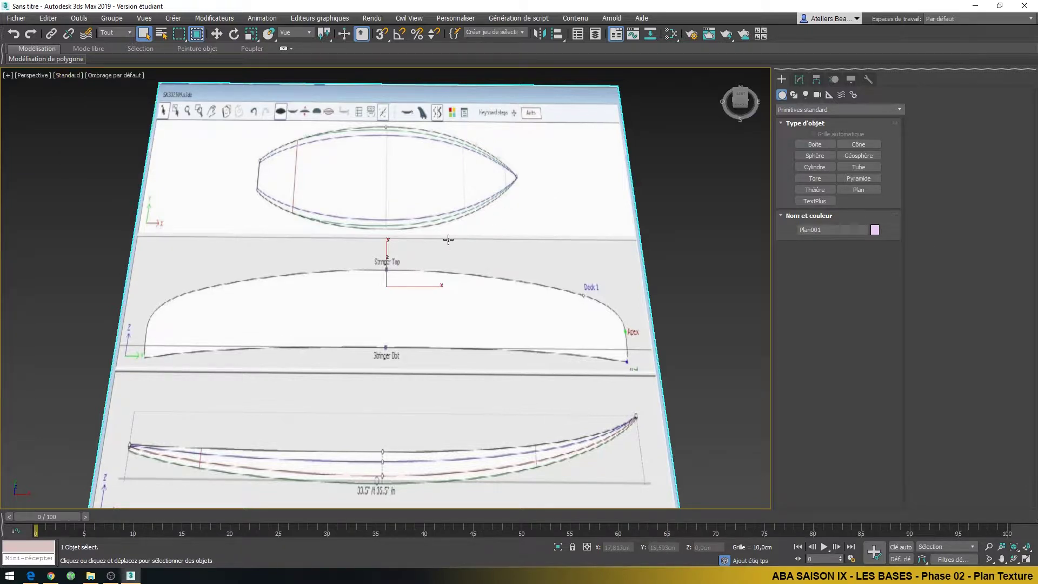
pyautogui.scroll(-2, 448, 240)
pyautogui.scroll(2, 448, 239)
pyautogui.moveTo(478, 235); pyautogui.dragTo(486, 224, button='middle')
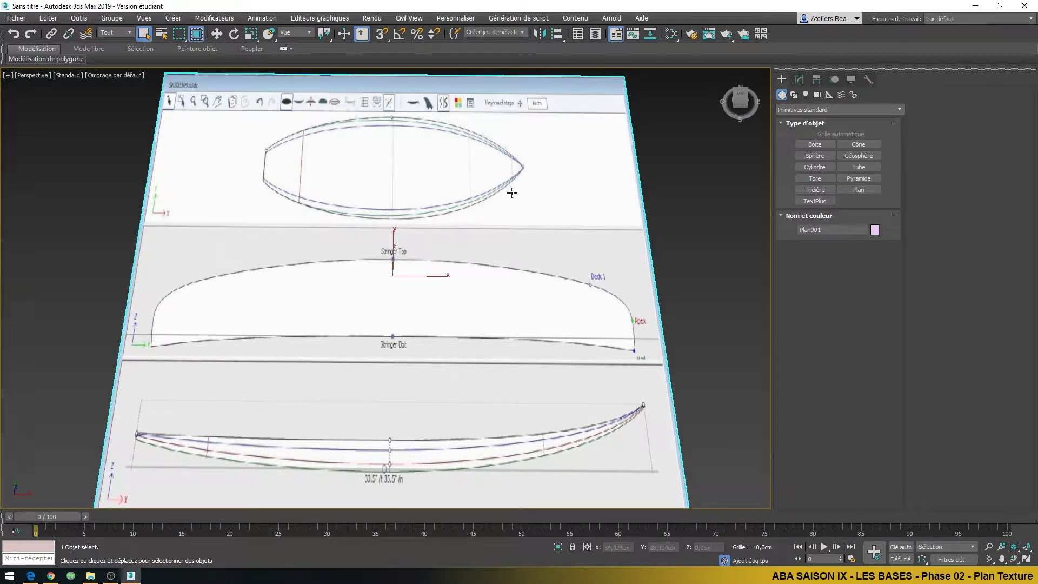
# - Rename the textured plane as Plan_Ref
pyautogui.click(799, 81)
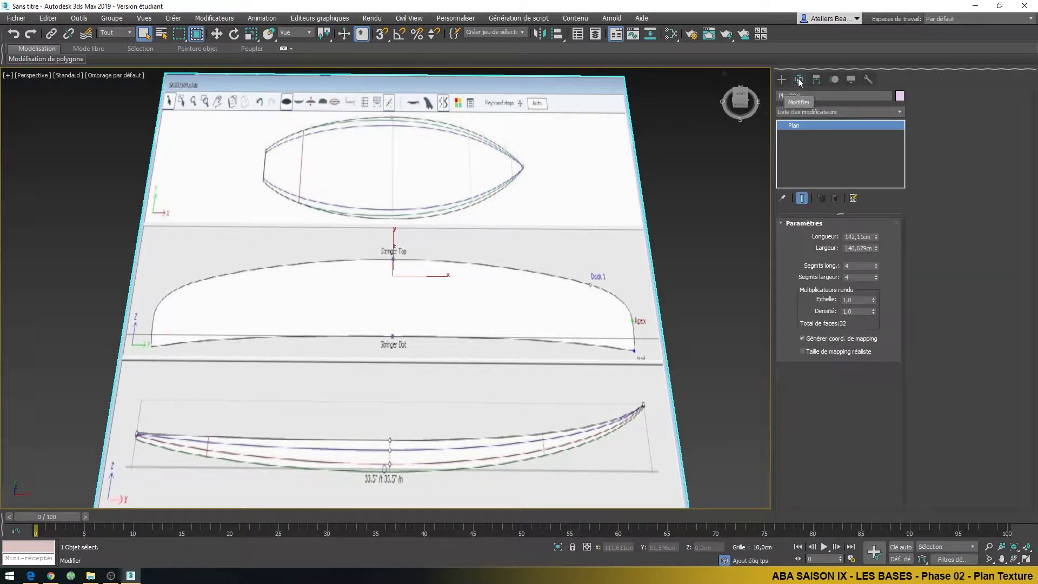
pyautogui.doubleClick(816, 96)
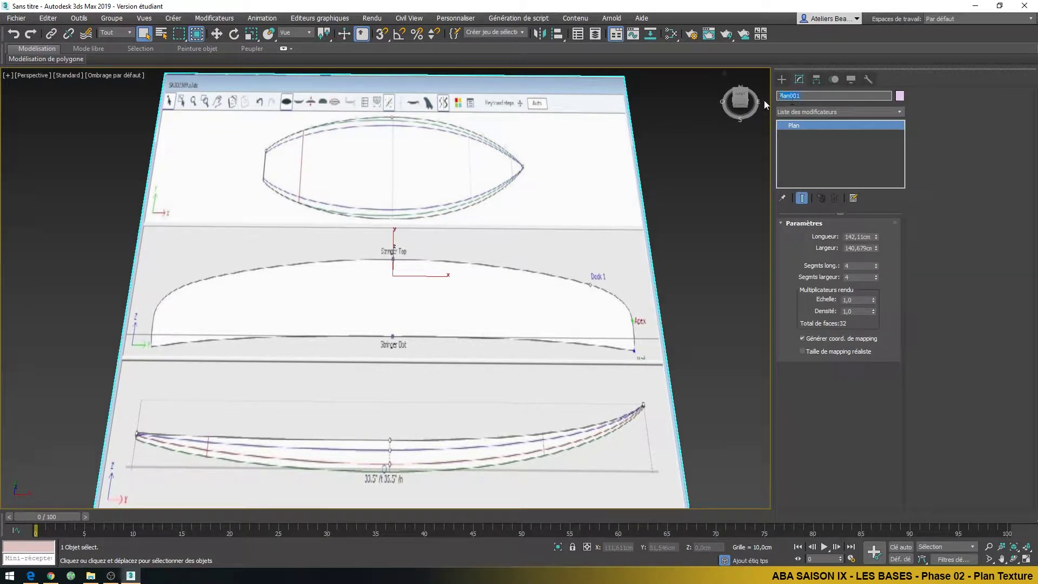
pyautogui.press('BackSpace')
pyautogui.write('PLa')
pyautogui.press('BackSpace')
pyautogui.press('BackSpace')
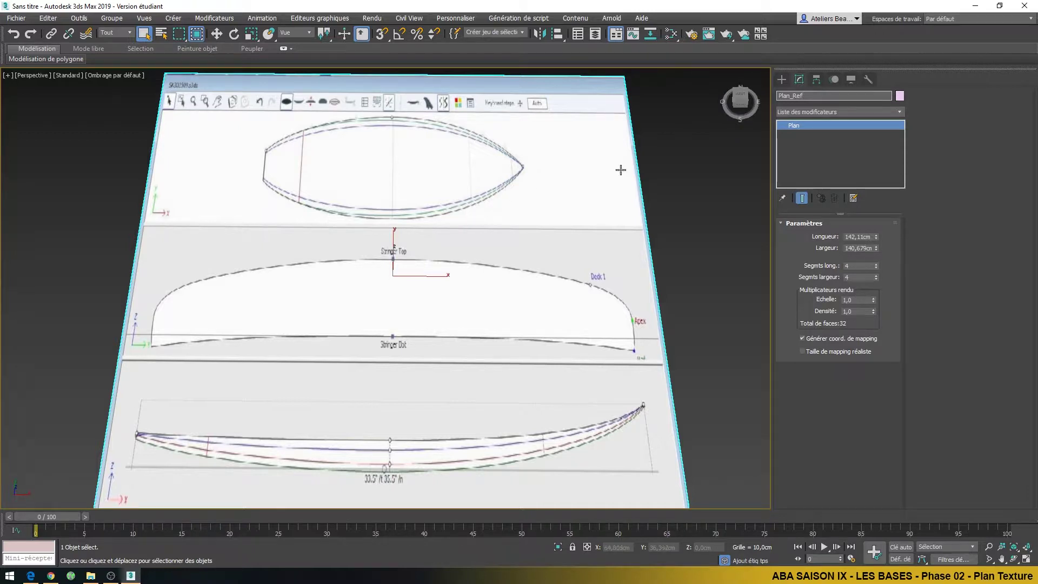
# - Set the reference plane's length and width to 150 cm, with one segment in each direction
pyautogui.doubleClick(862, 237)
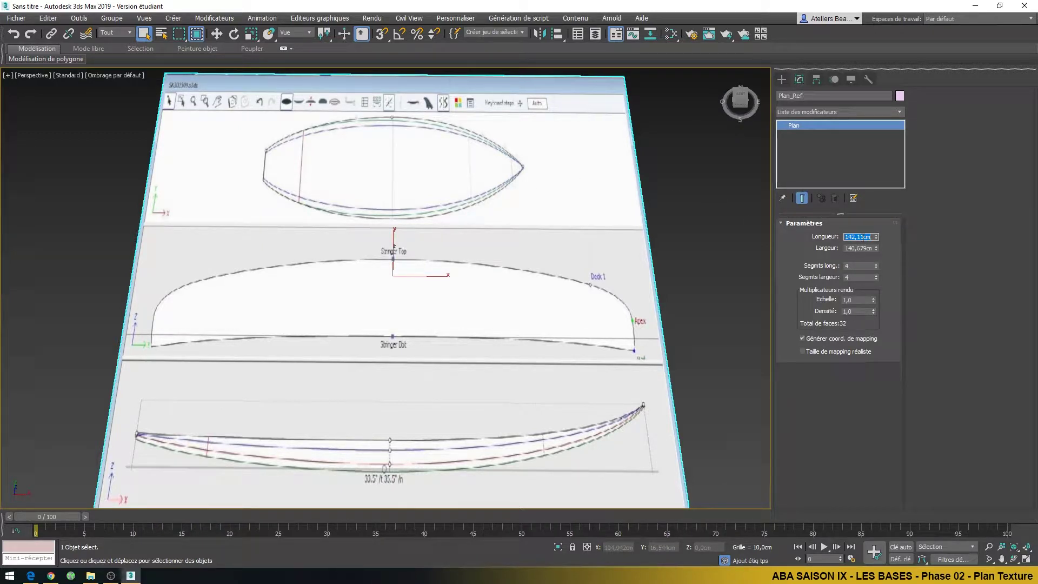
pyautogui.write('150')
pyautogui.press('Tab')
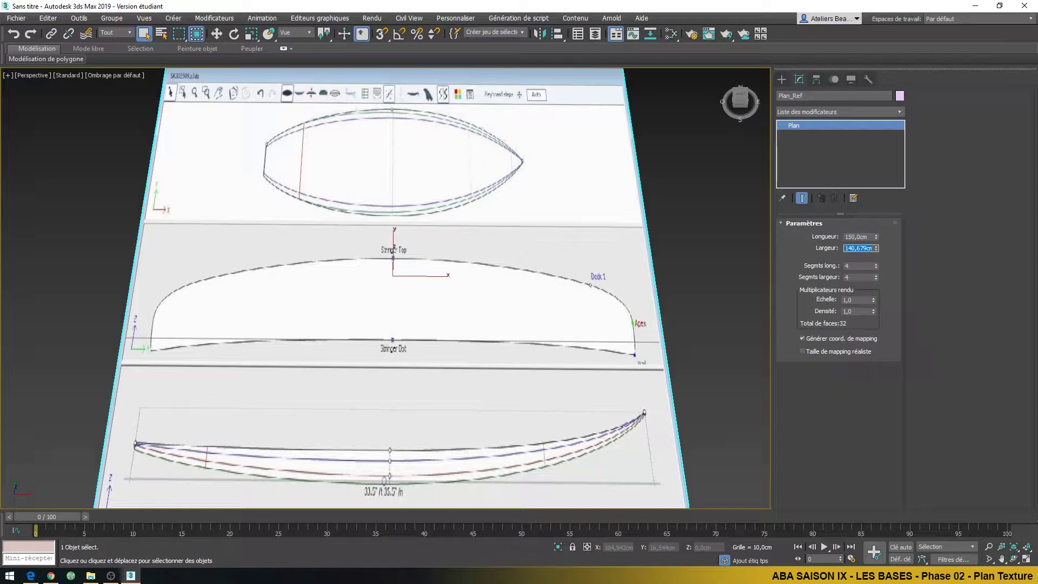
pyautogui.write('1')
pyautogui.press('Tab')
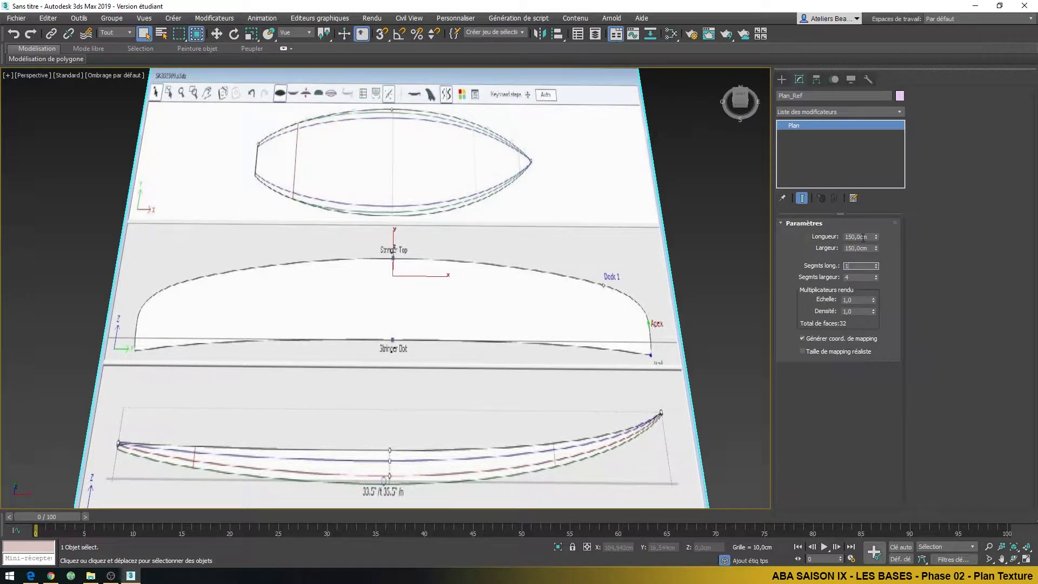
pyautogui.press('Tab')
pyautogui.click(472, 247)
# - Switch the perspective viewport's shading to wireframe override
pyautogui.click(117, 77)
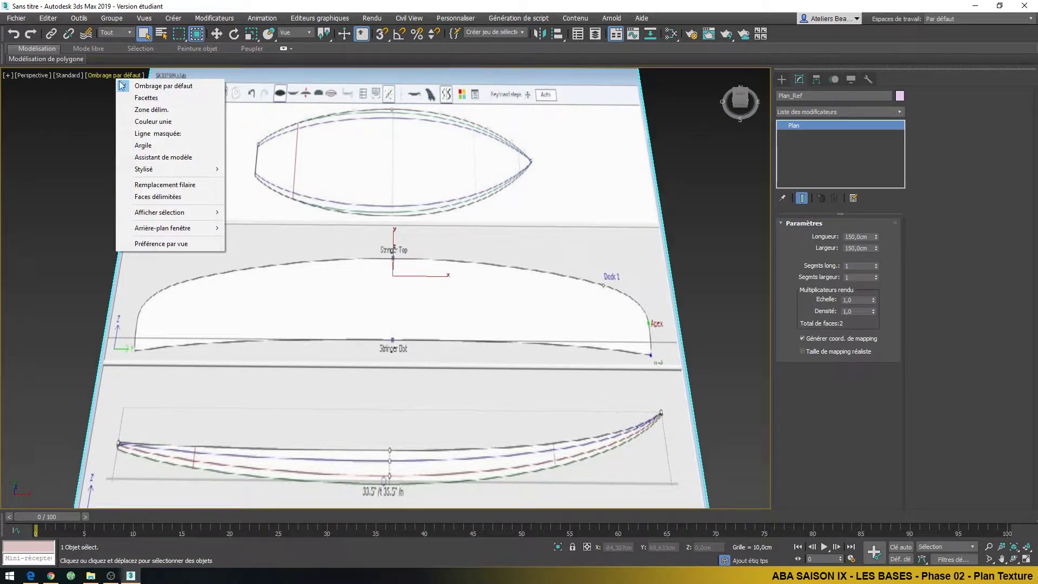
pyautogui.click(181, 186)
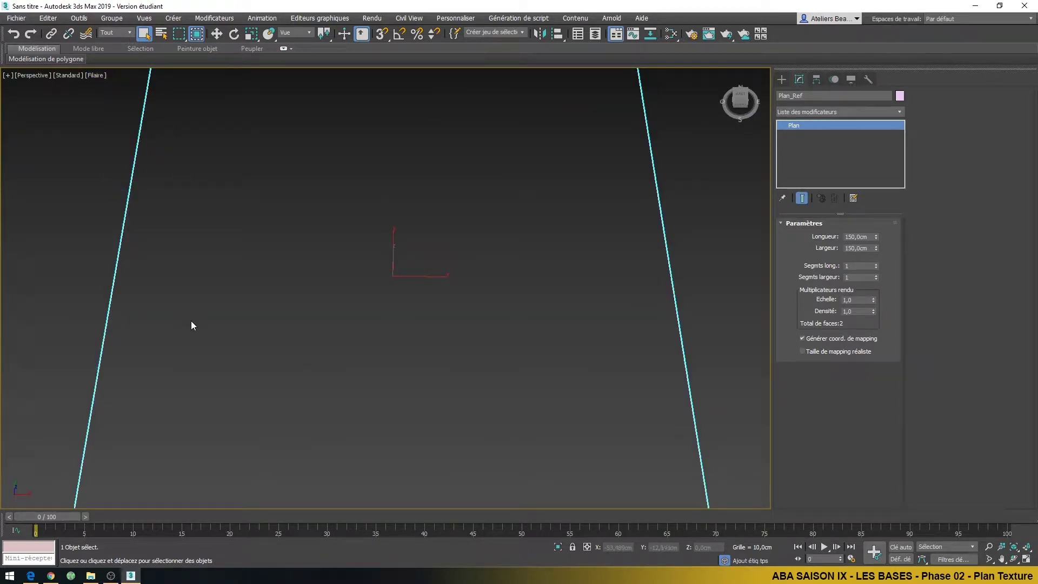
# - Reselect the wireframe reference plane by one of its edges and switch the perspective viewport back to default shading
pyautogui.click(499, 237)
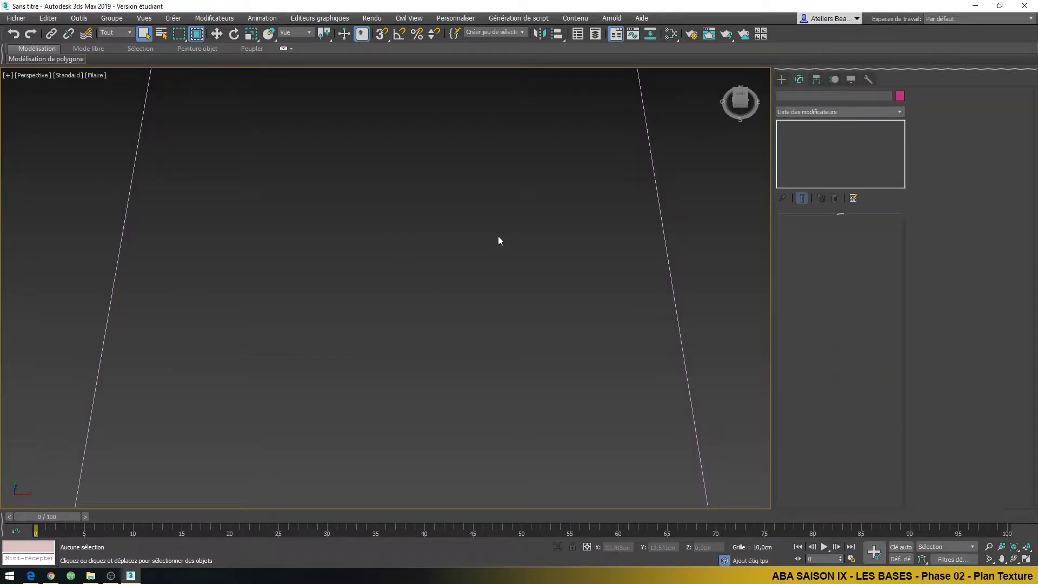
pyautogui.moveTo(461, 232); pyautogui.dragTo(558, 316)
pyautogui.click(657, 189)
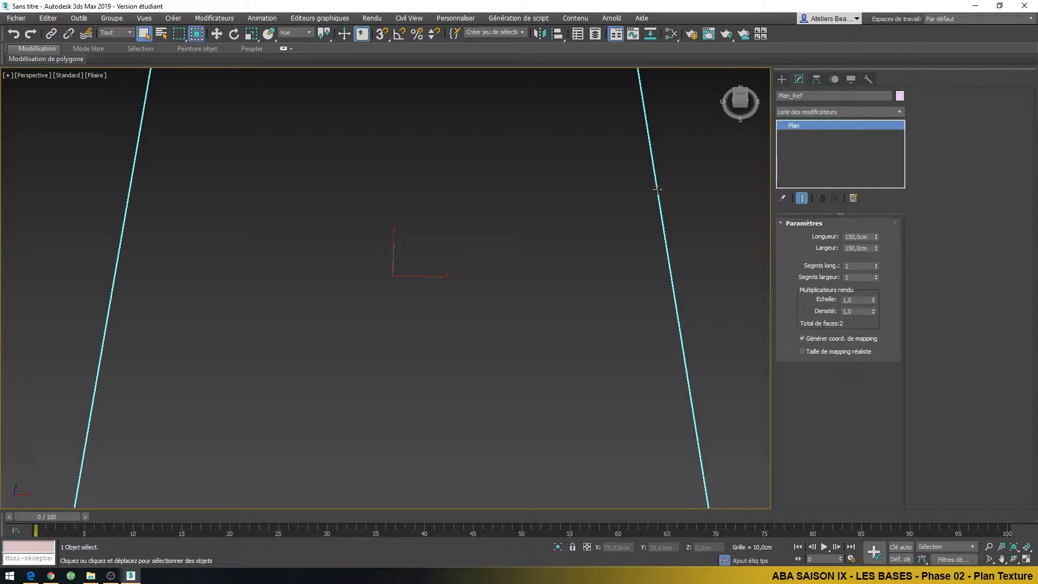
pyautogui.click(98, 76)
pyautogui.click(136, 87)
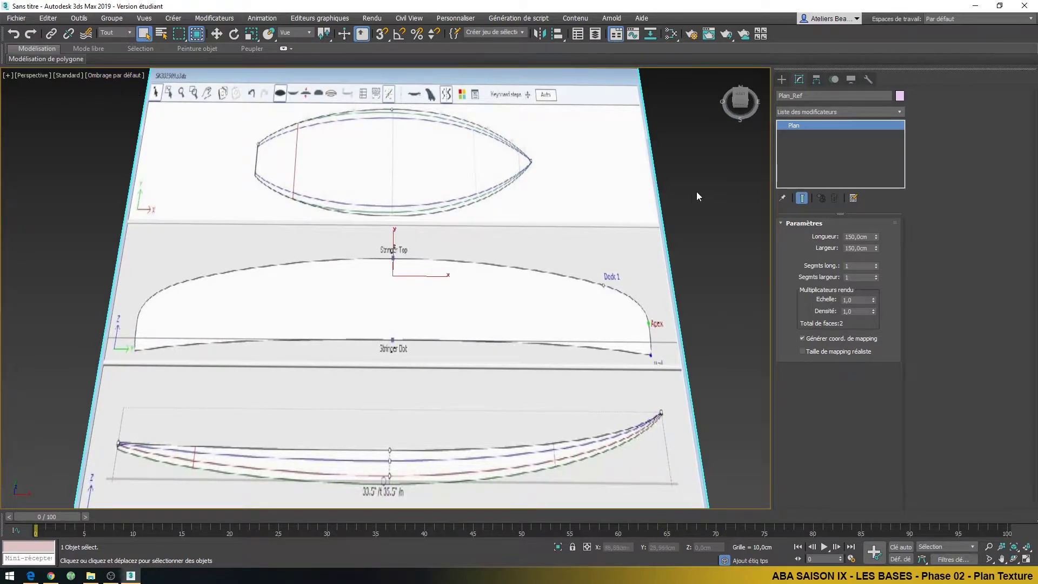
# - Toggle the perspective viewport repeatedly between wireframe and default shading to compare both displays of the plane, finishing in default shading
pyautogui.click(662, 189)
pyautogui.click(457, 248)
pyautogui.press('F3')
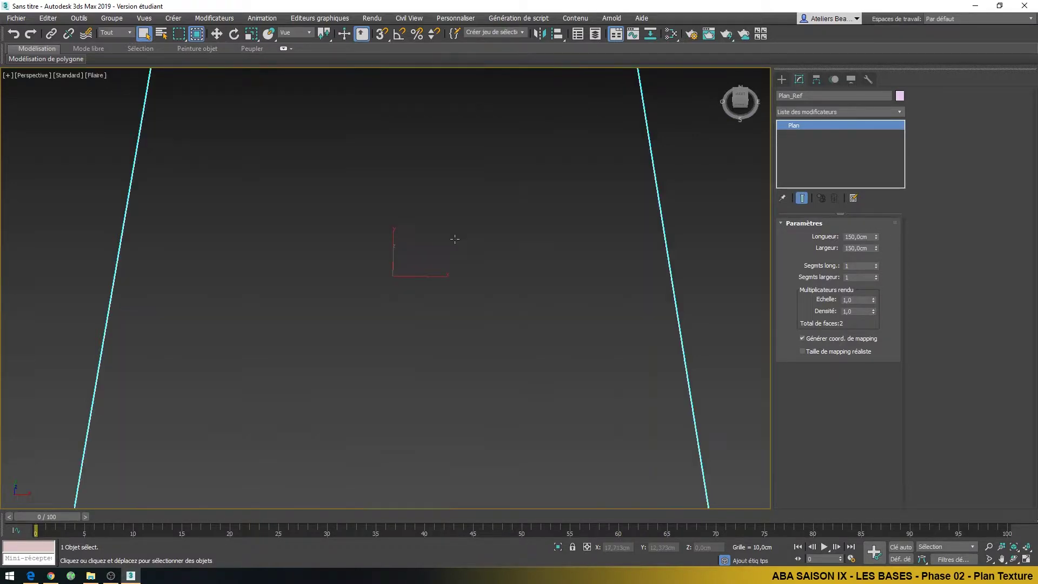
pyautogui.press('F3')
pyautogui.press('F3')
pyautogui.press('F3')
pyautogui.press('F3')
pyautogui.press('F3')
pyautogui.press('F3')
pyautogui.press('F3')
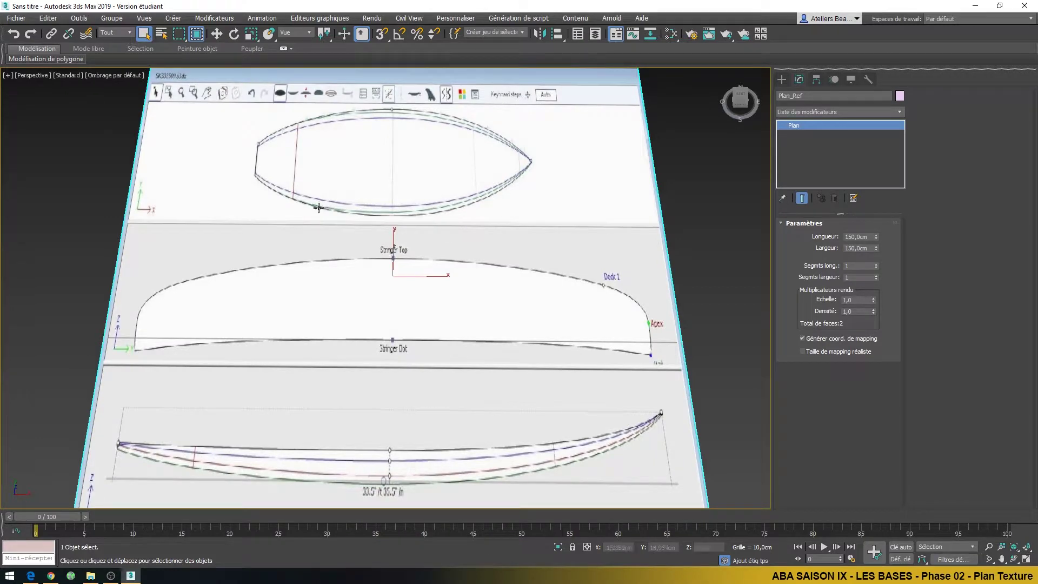
pyautogui.press('F3')
pyautogui.press('F3')
pyautogui.press('F3')
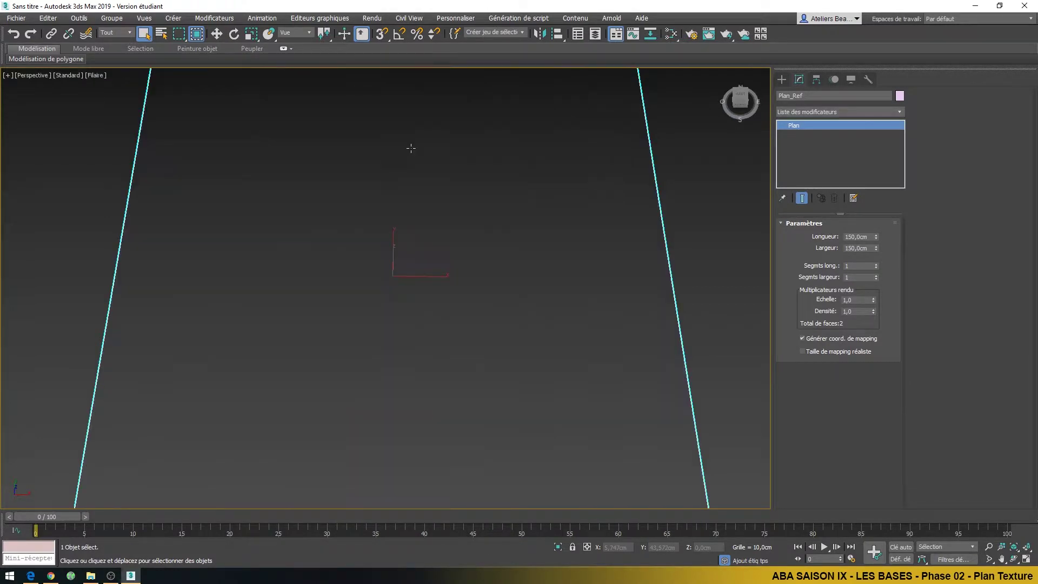
pyautogui.press('F3')
pyautogui.press('F3')
pyautogui.press('F3')
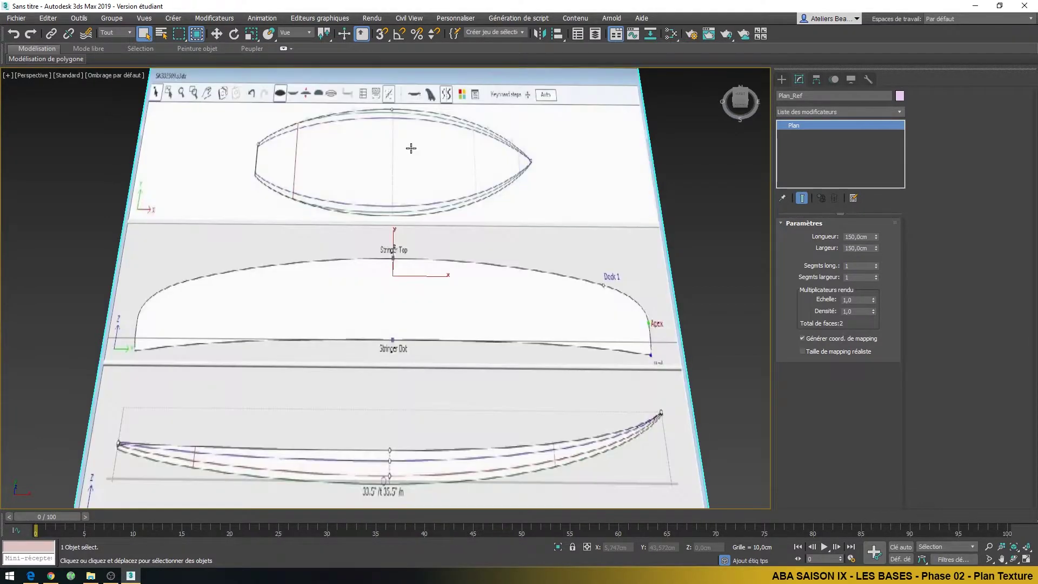
pyautogui.press('F3')
pyautogui.press('F3')
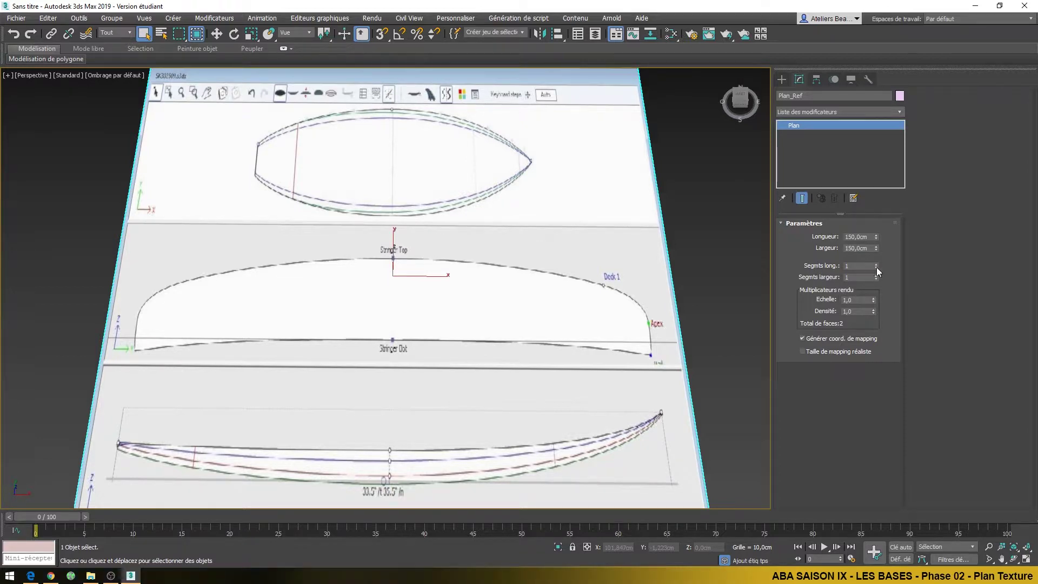
# - Set the reference plane's length segments to 6 and turn on edged faces in the viewport
pyautogui.moveTo(876, 267)
pyautogui.mouseDown()
pyautogui.moveTo(878, 239)
pyautogui.moveTo(879, 278)
pyautogui.moveTo(884, 264)
pyautogui.mouseUp()
pyautogui.press('F4')
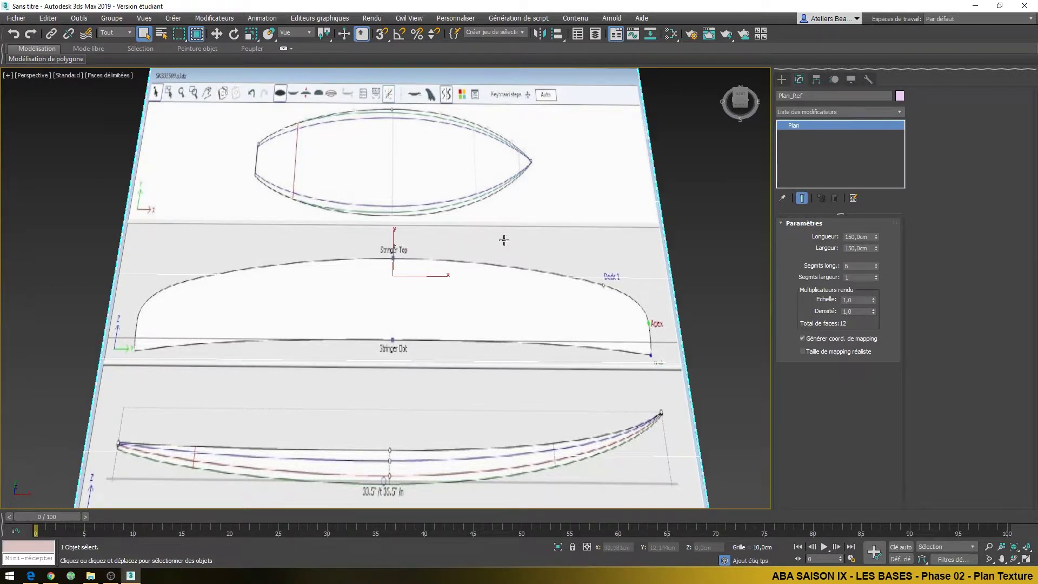
pyautogui.moveTo(503, 236); pyautogui.dragTo(496, 217, button='middle')
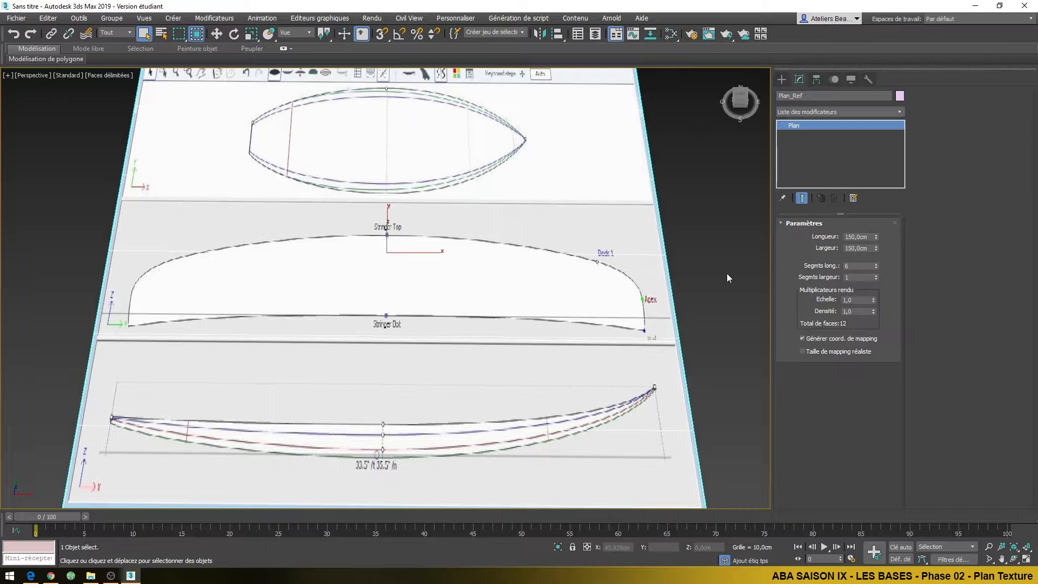
# - Add a near-black custom colour (RGB 7, 7, 7) and assign it as the object colour of Plan_Ref
pyautogui.click(899, 96)
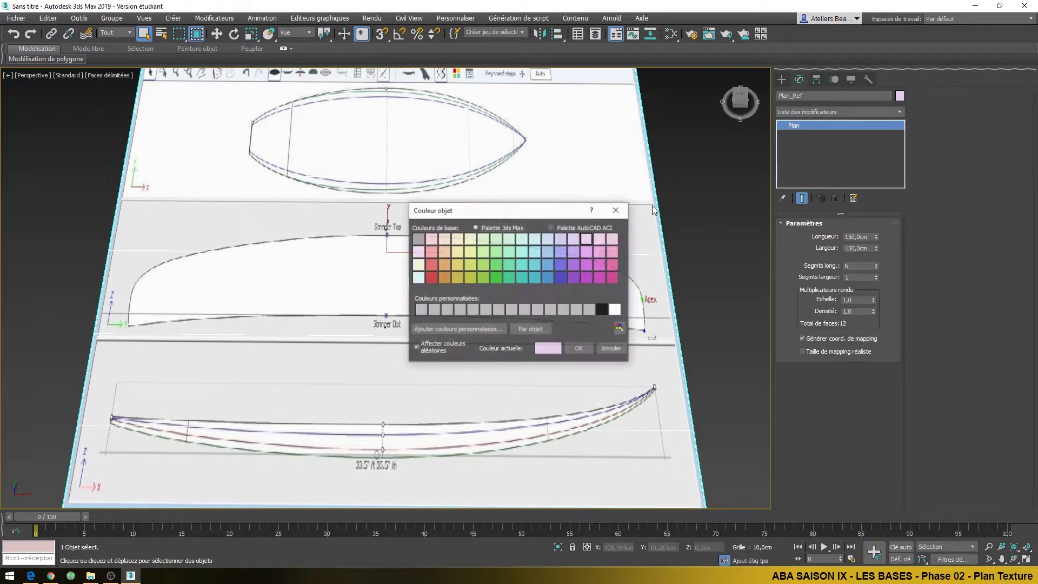
pyautogui.click(589, 308)
pyautogui.click(456, 329)
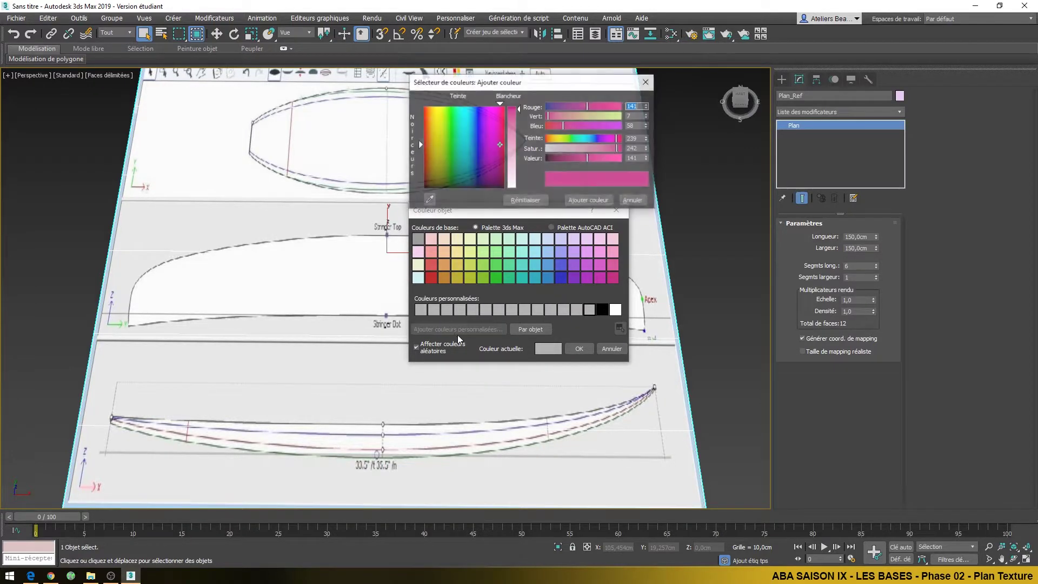
pyautogui.moveTo(419, 144); pyautogui.dragTo(417, 184)
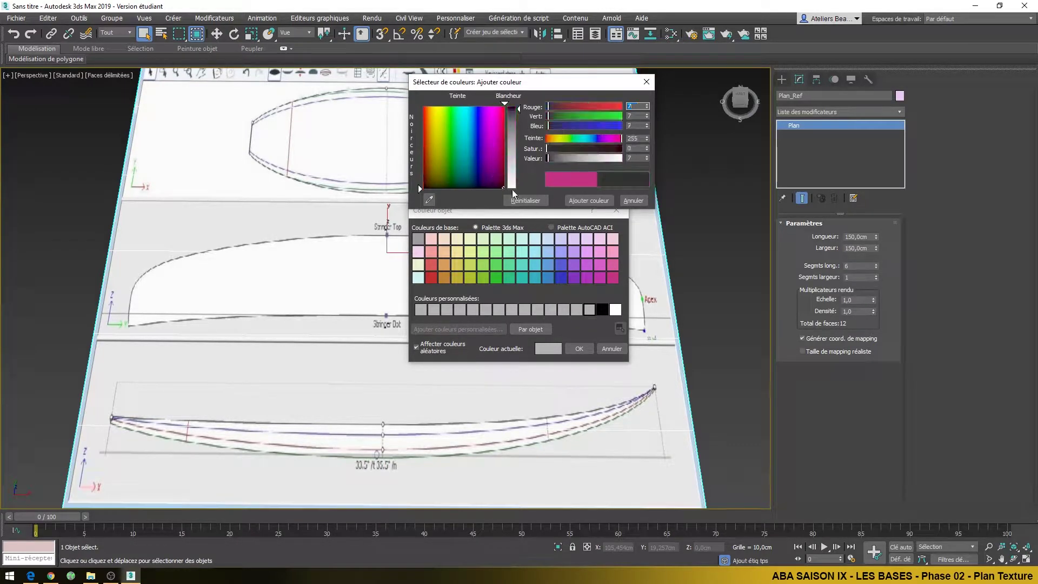
pyautogui.click(588, 201)
pyautogui.click(579, 349)
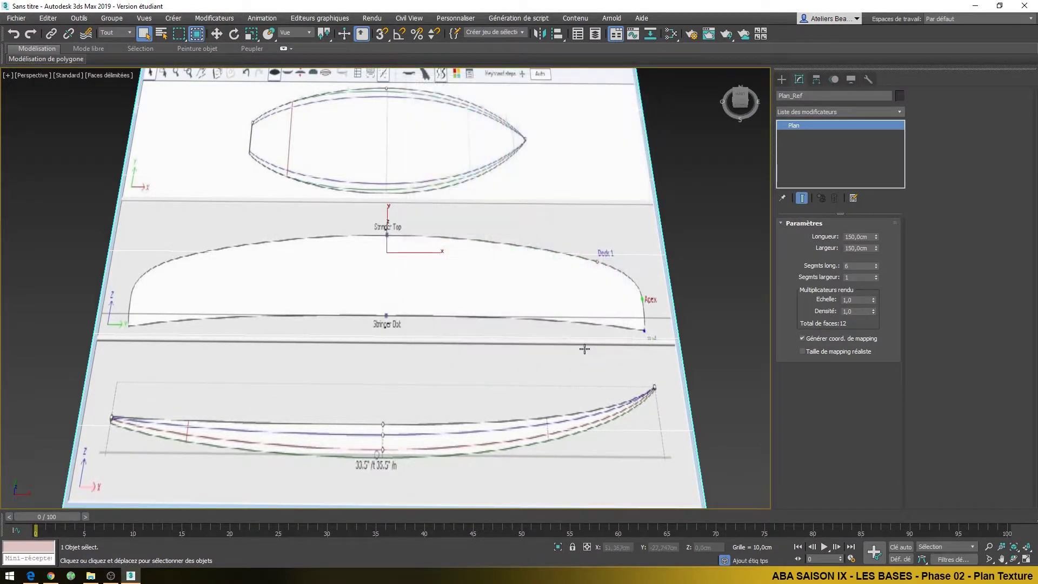
# - Toggle the edged-faces display, then deselect and reselect the plane to compare how its segment lines appear
pyautogui.press('F4')
pyautogui.press('F4')
pyautogui.click(705, 244)
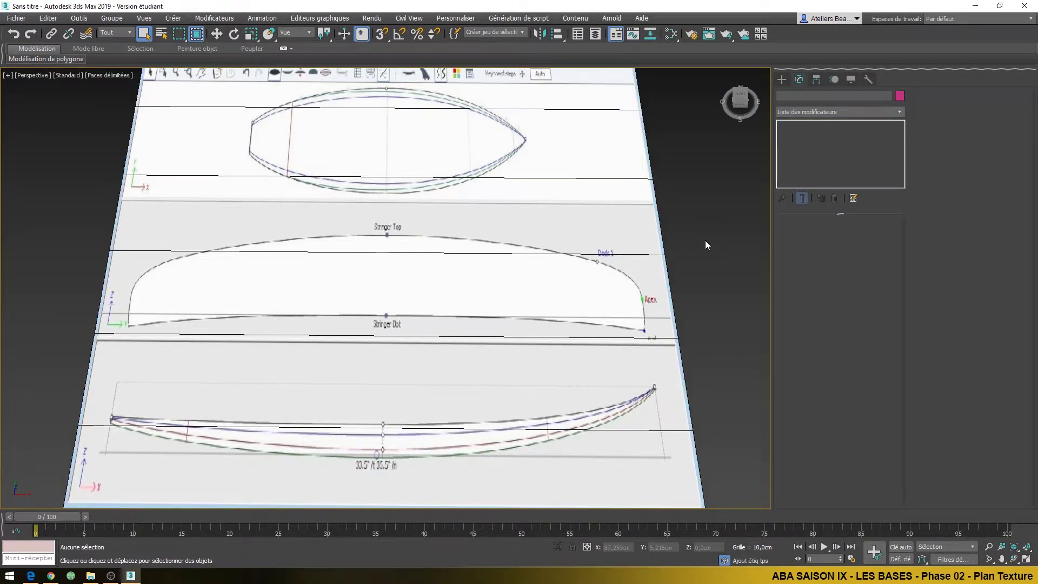
pyautogui.click(606, 226)
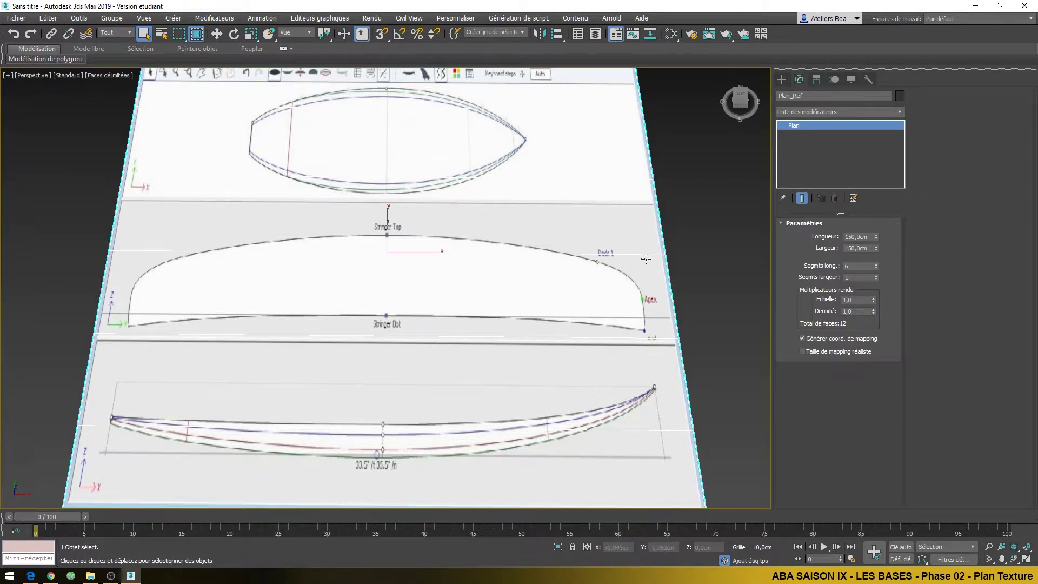
pyautogui.click(712, 249)
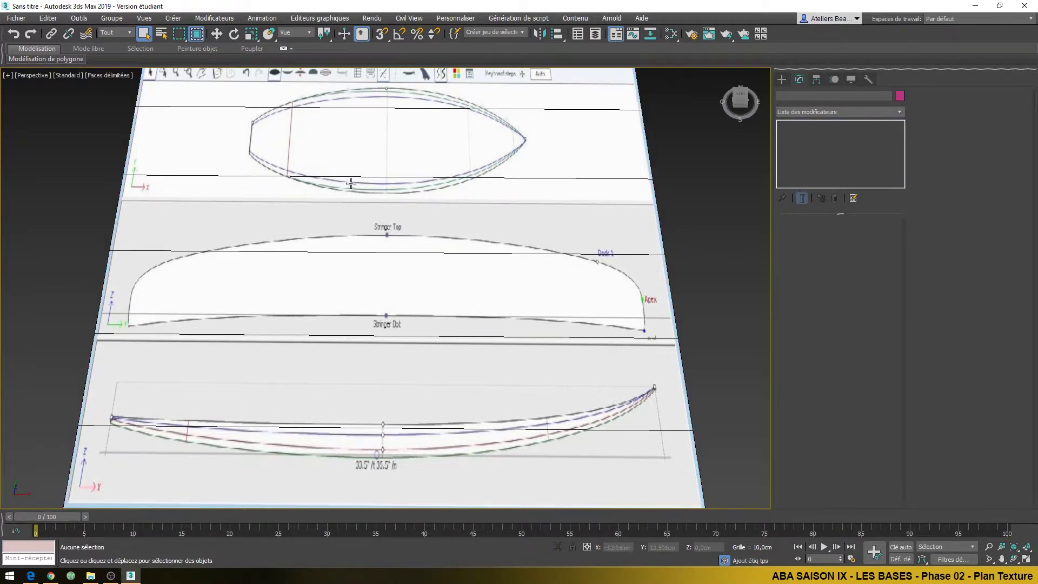
pyautogui.click(579, 225)
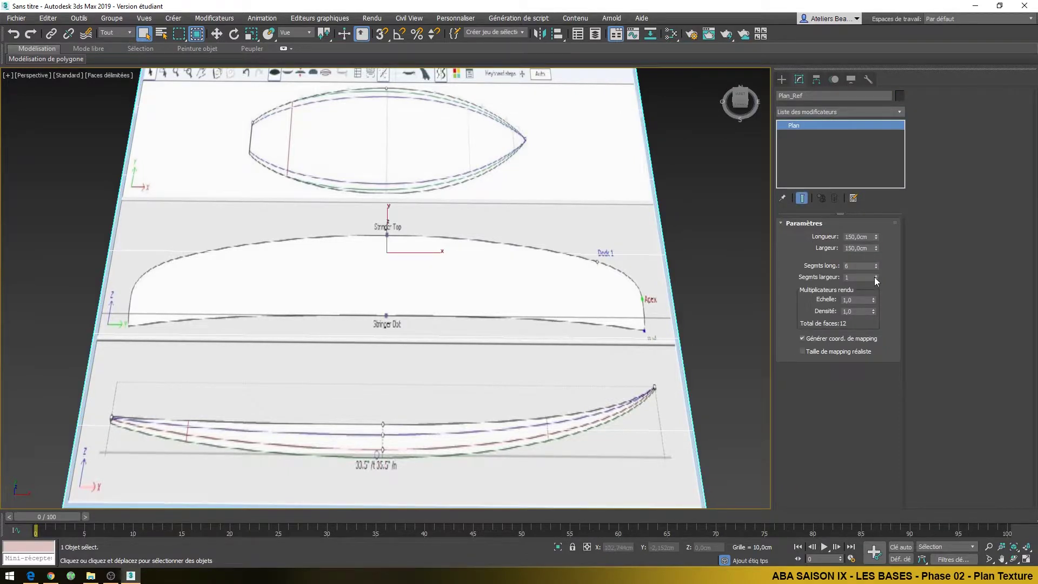
# - Set the plane's width segments to 16, then deselect and reselect it to check the resulting grid
pyautogui.moveTo(877, 277); pyautogui.dragTo(880, 266)
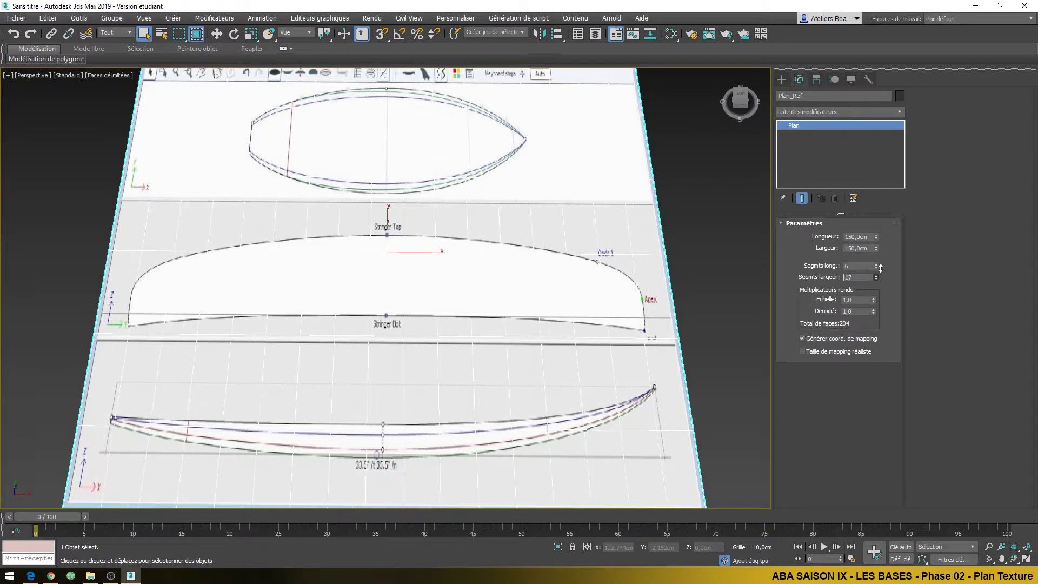
pyautogui.click(719, 219)
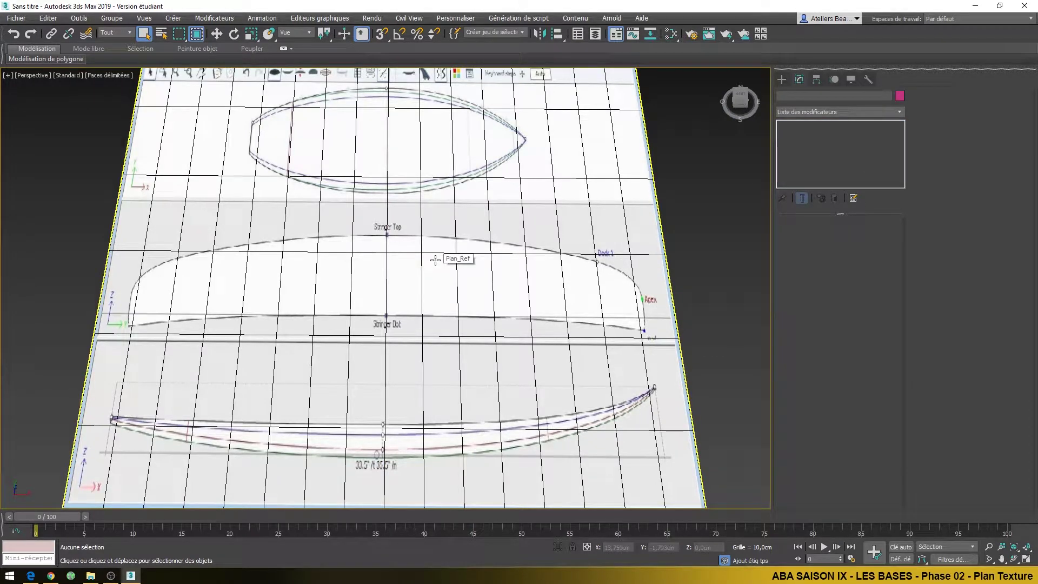
pyautogui.click(375, 294)
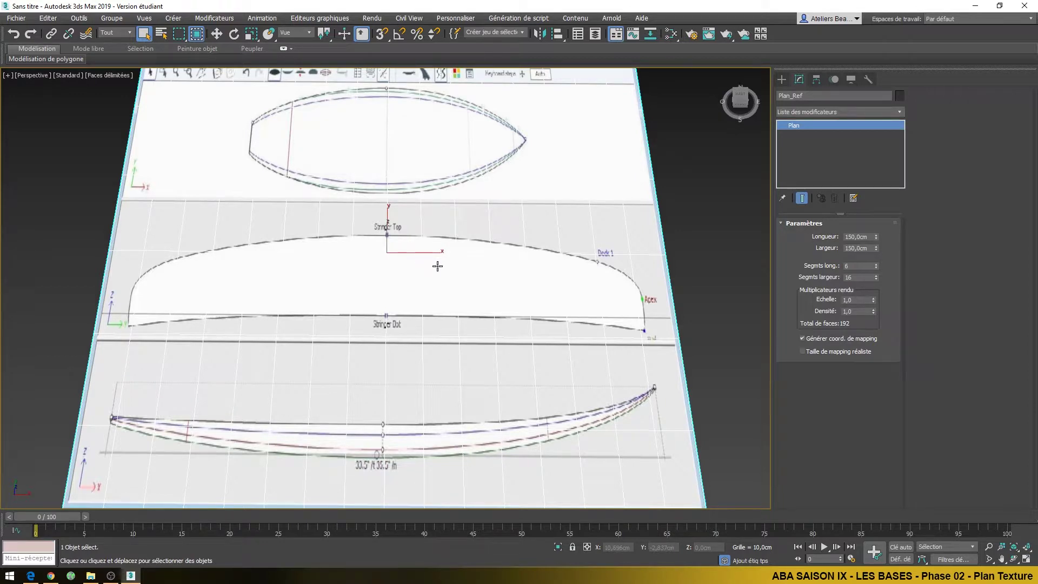
# - Reset the reference plane's length and width segments to 1
pyautogui.rightClick(876, 266)
pyautogui.rightClick(876, 278)
pyautogui.scroll(-3, 528, 273)
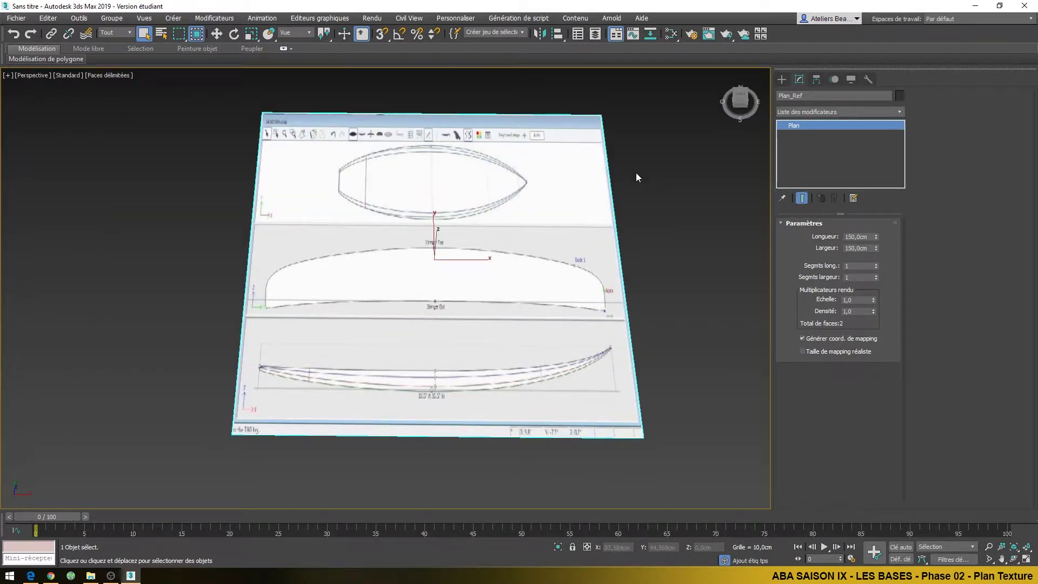
# - Try out a different length for the reference plane and restore it
pyautogui.click(740, 99)
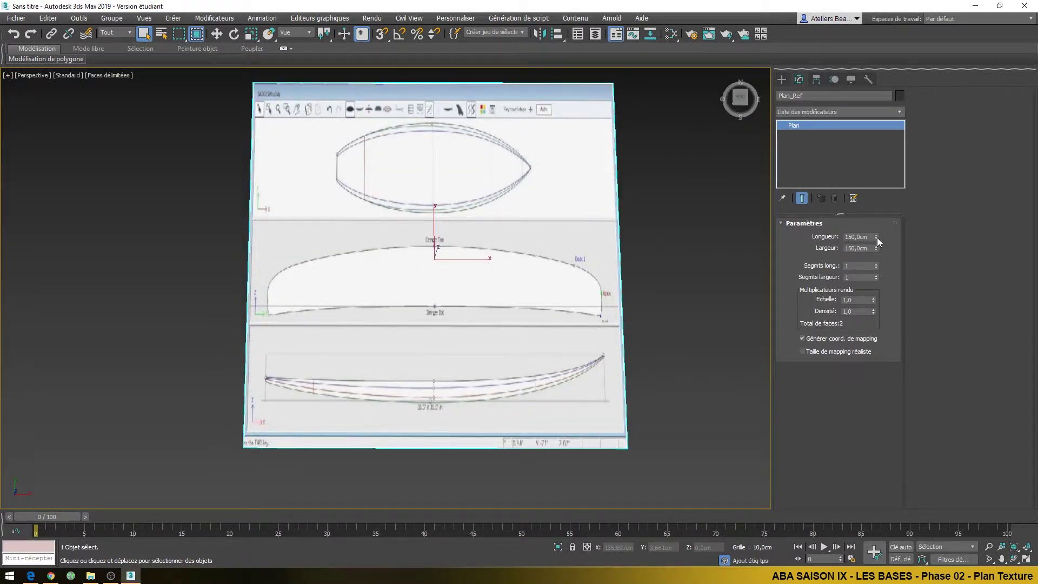
pyautogui.moveTo(876, 237); pyautogui.dragTo(903, 268)
# - Add a UVW Map (Texture UVW) modifier to Plan_Ref, with planar mapping aligned to Z
pyautogui.click(828, 113)
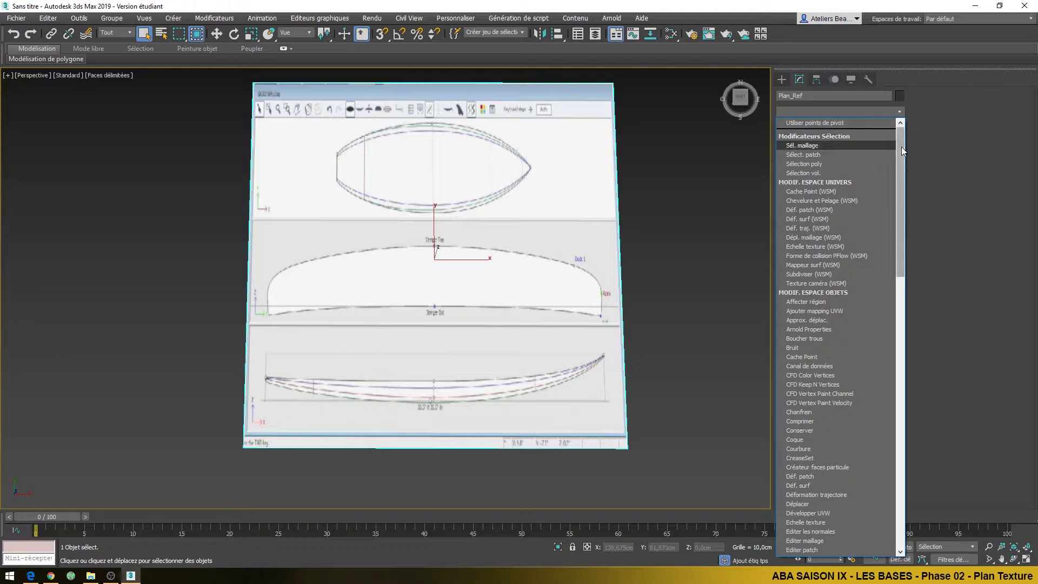
pyautogui.moveTo(900, 147); pyautogui.dragTo(914, 319)
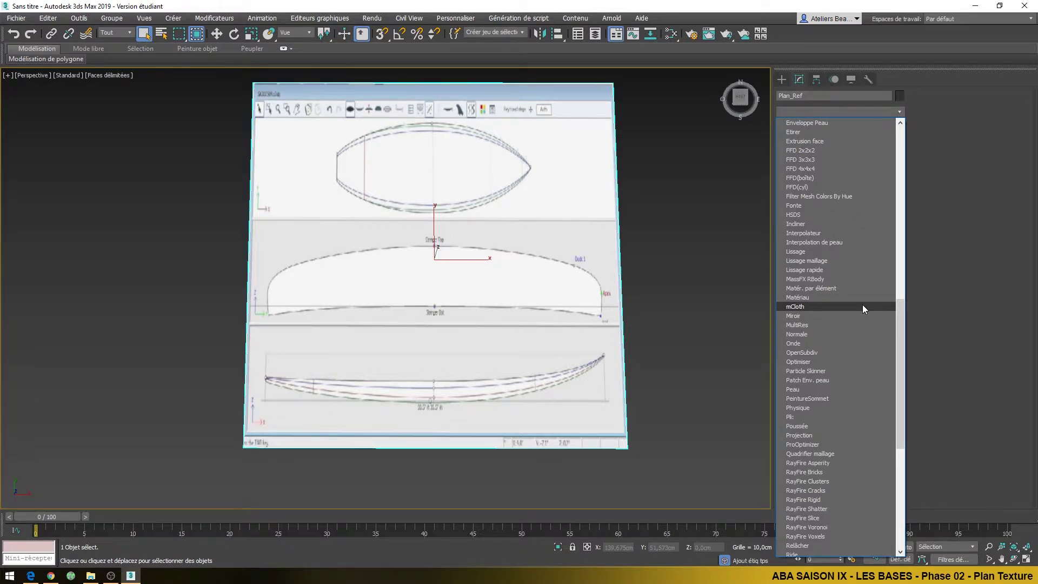
pyautogui.scroll(-7, 862, 307)
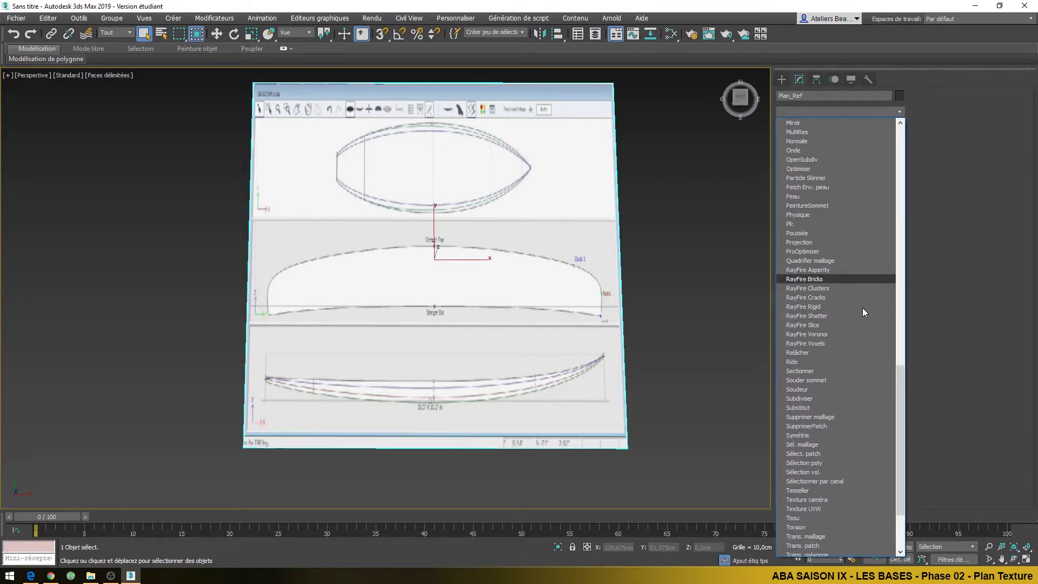
pyautogui.click(831, 508)
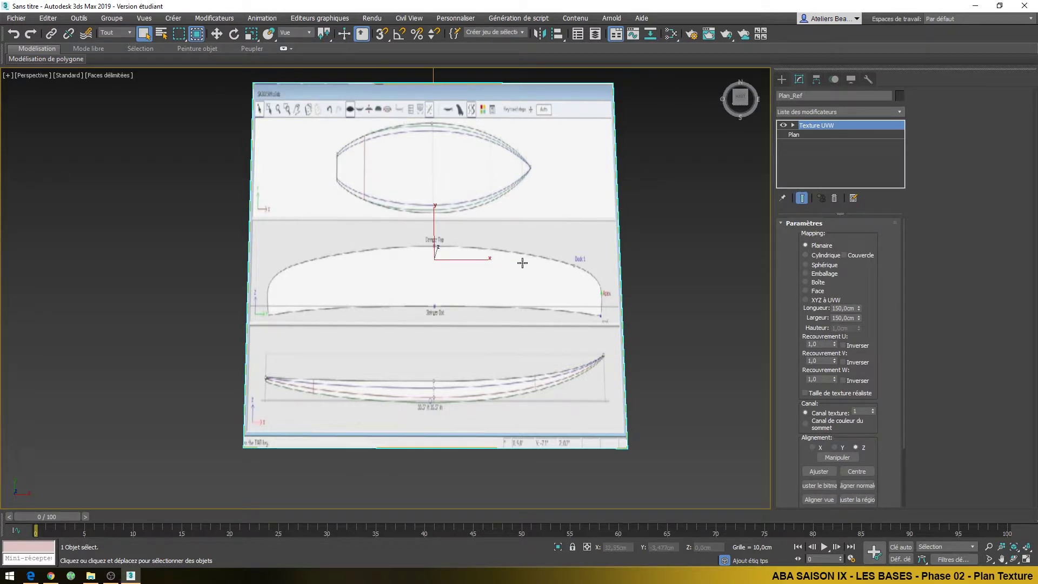
pyautogui.click(855, 446)
# - Fit the UVW mapping to the proportions of stark-modele-shape.jpg from the ABA_Saison 9 project's sceneassets images folder
pyautogui.moveTo(888, 368); pyautogui.dragTo(884, 404)
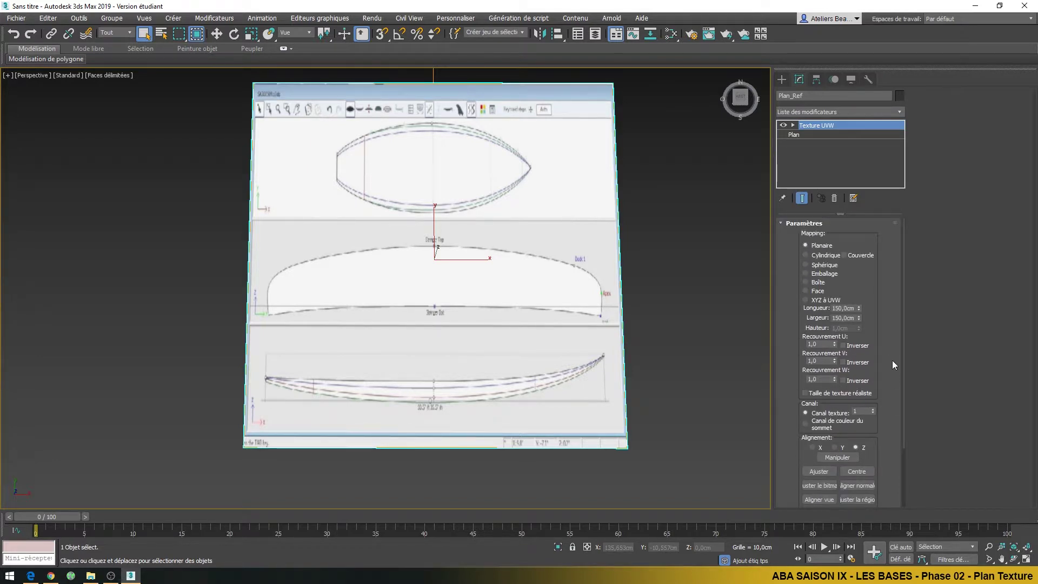
pyautogui.scroll(-1, 890, 357)
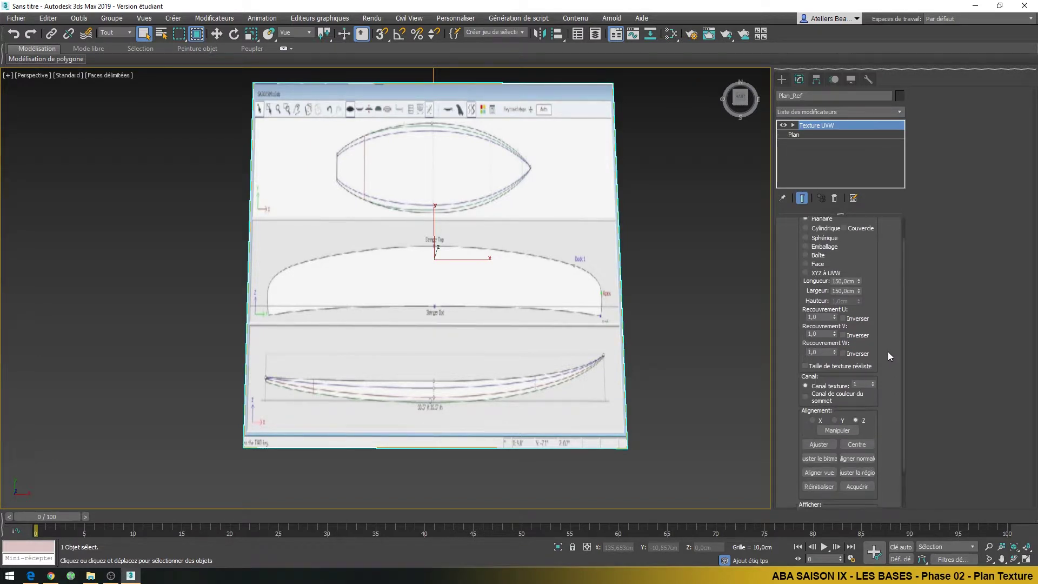
pyautogui.scroll(1, 887, 352)
pyautogui.scroll(-3, 888, 352)
pyautogui.scroll(3, 887, 352)
pyautogui.moveTo(904, 316); pyautogui.dragTo(900, 363)
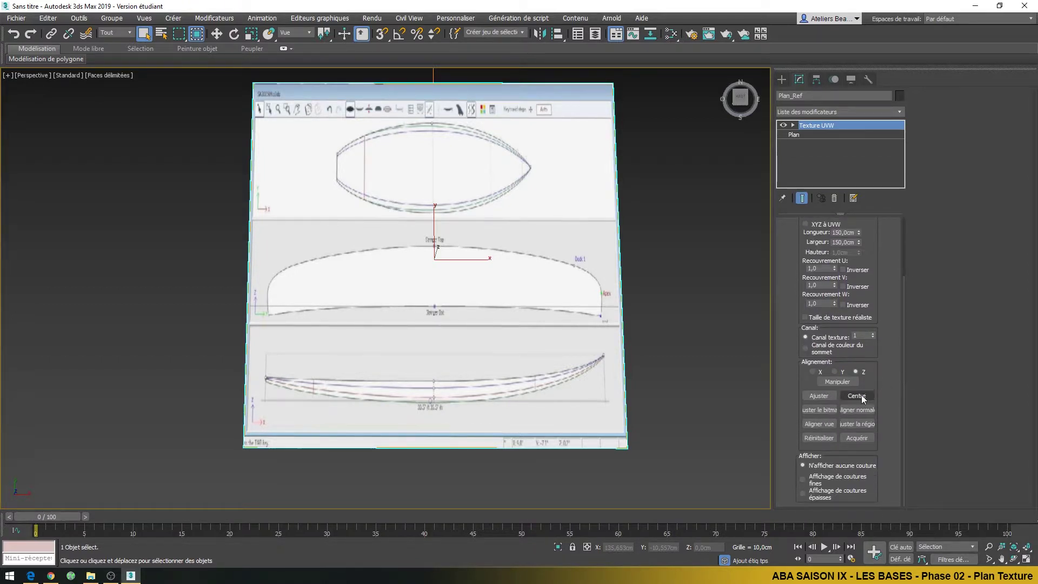
pyautogui.click(816, 411)
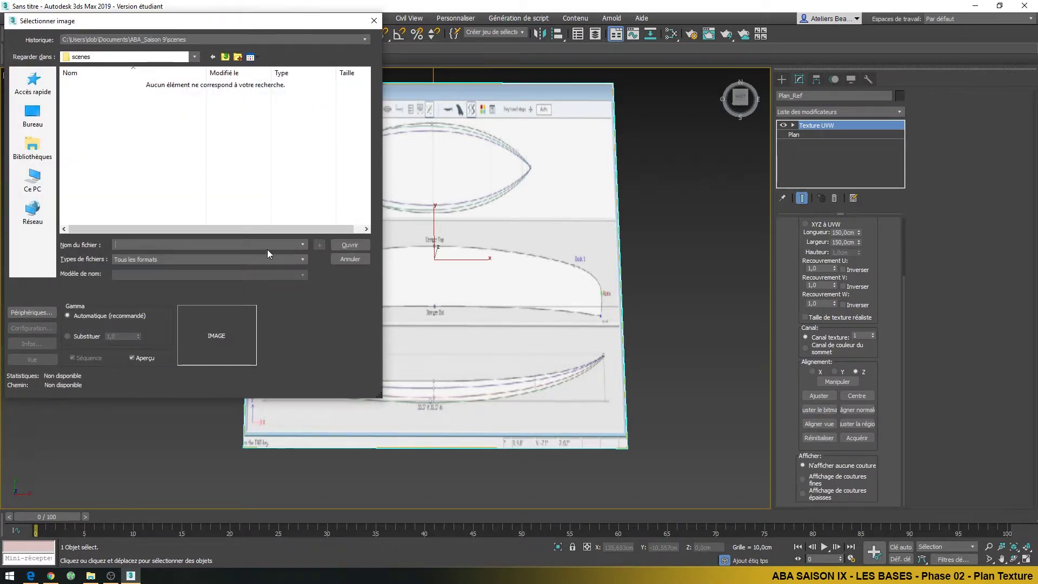
pyautogui.click(37, 151)
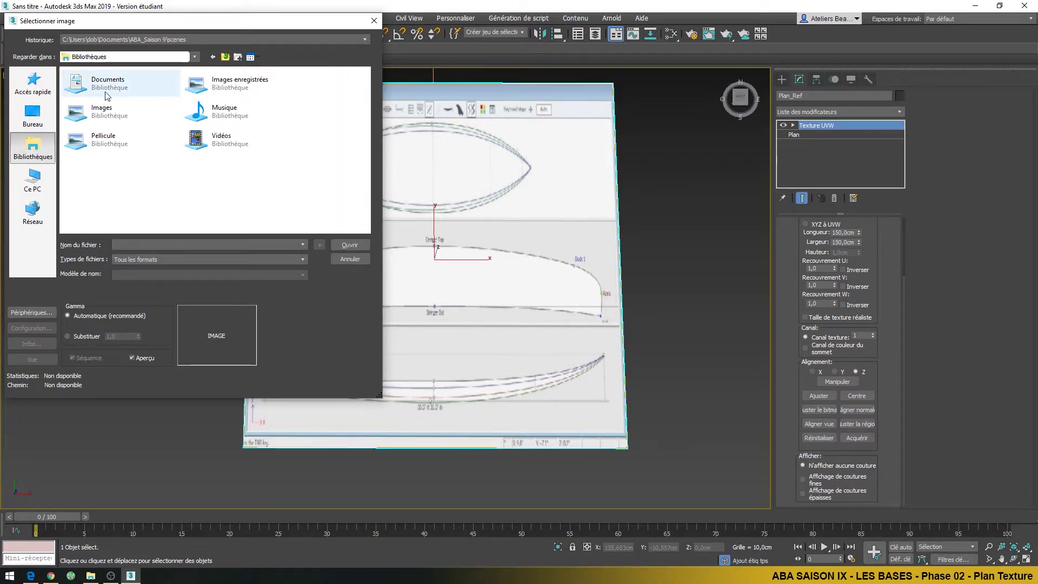
pyautogui.doubleClick(119, 81)
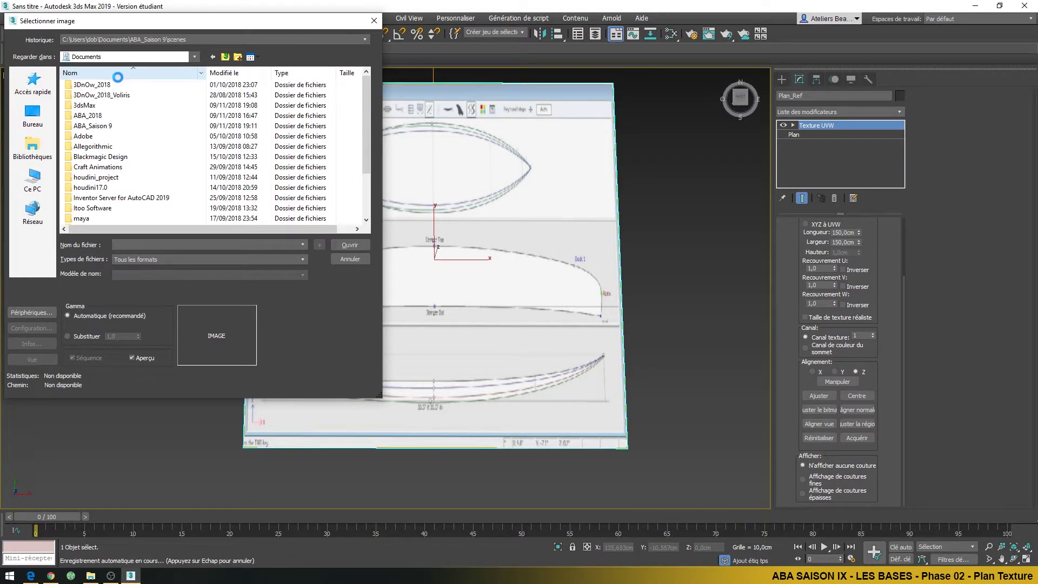
pyautogui.doubleClick(114, 126)
pyautogui.doubleClick(110, 198)
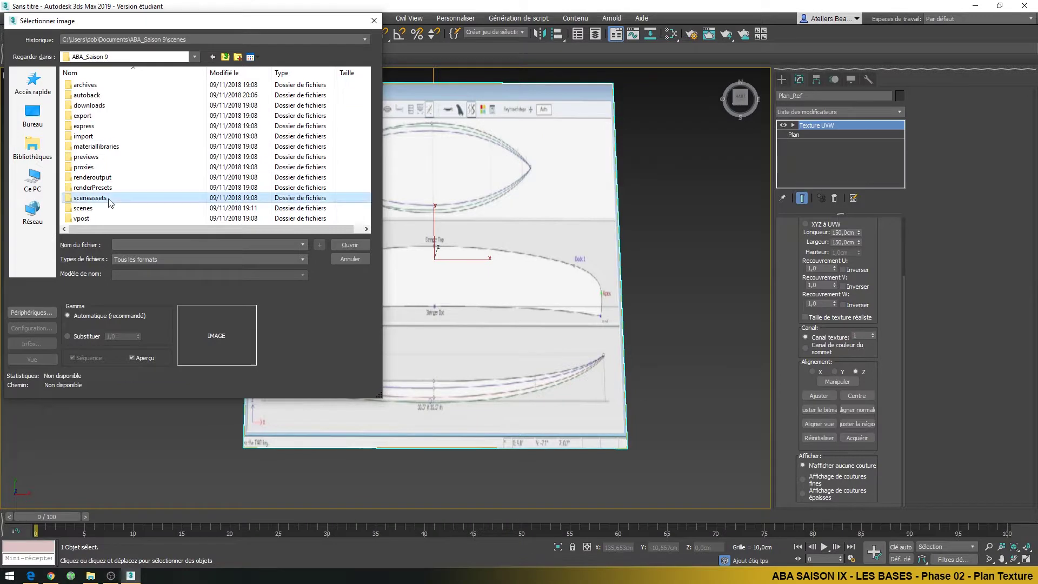
pyautogui.doubleClick(101, 106)
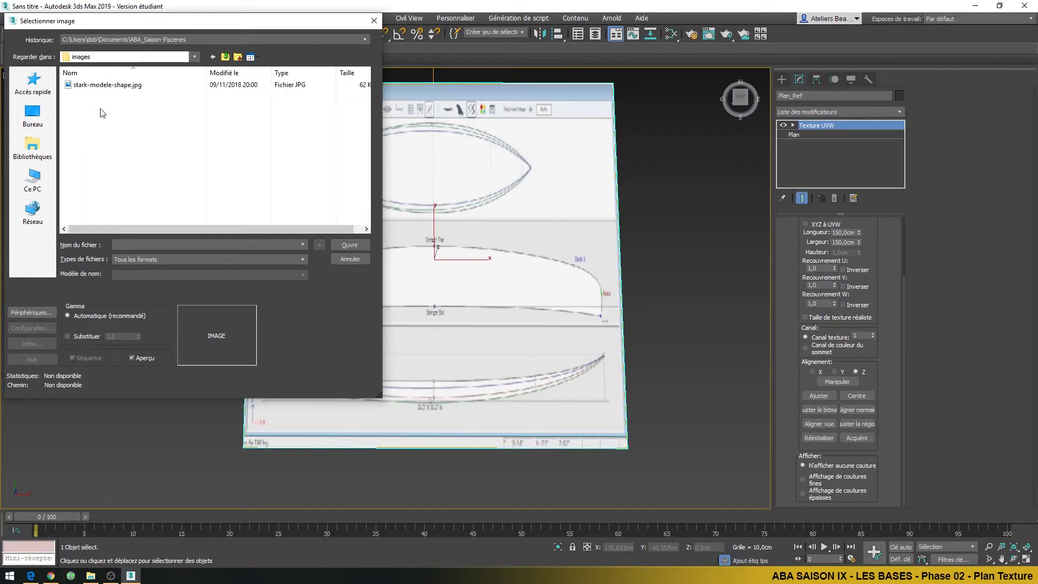
pyautogui.click(114, 87)
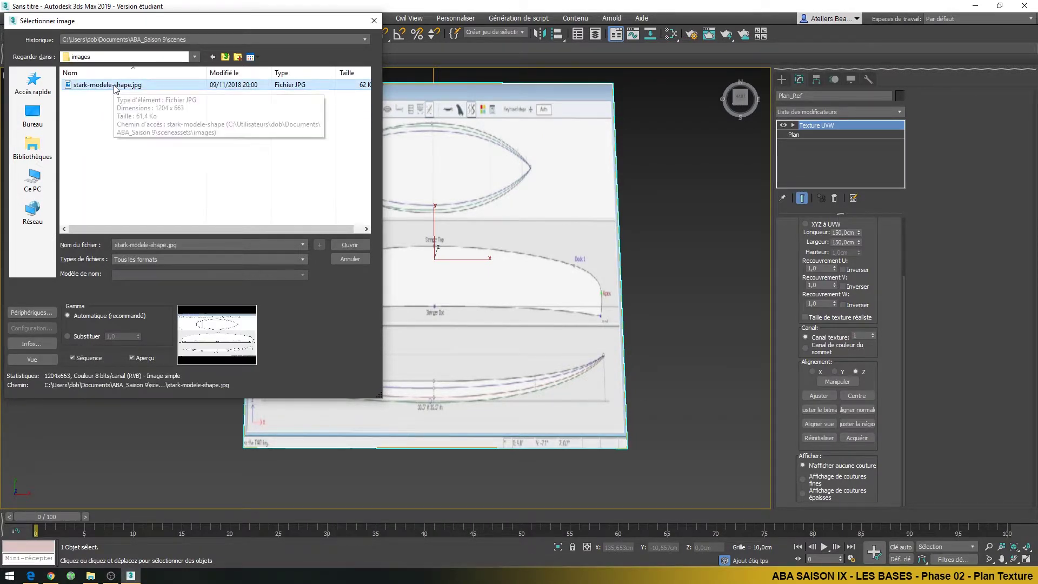
pyautogui.click(349, 245)
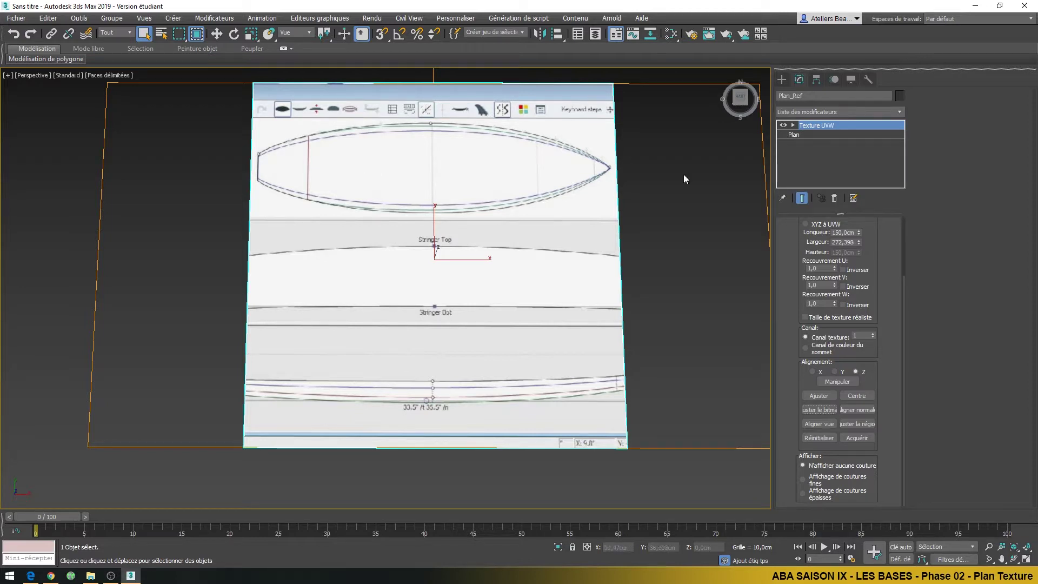
# - Set the width of the base Plan object to 270 cm, keeping the UVW modifier above it
pyautogui.click(810, 136)
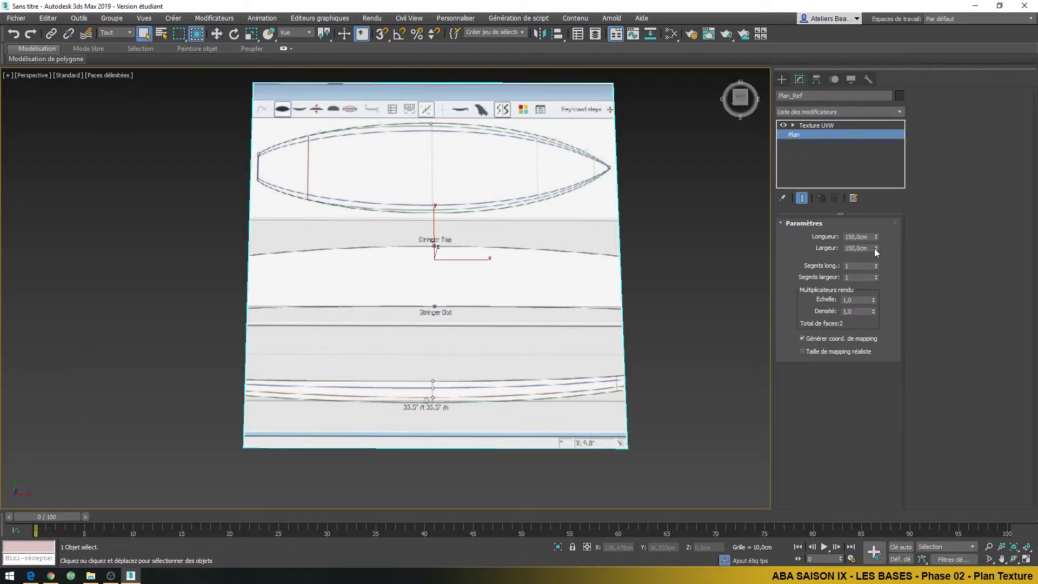
pyautogui.moveTo(876, 248); pyautogui.dragTo(881, 205)
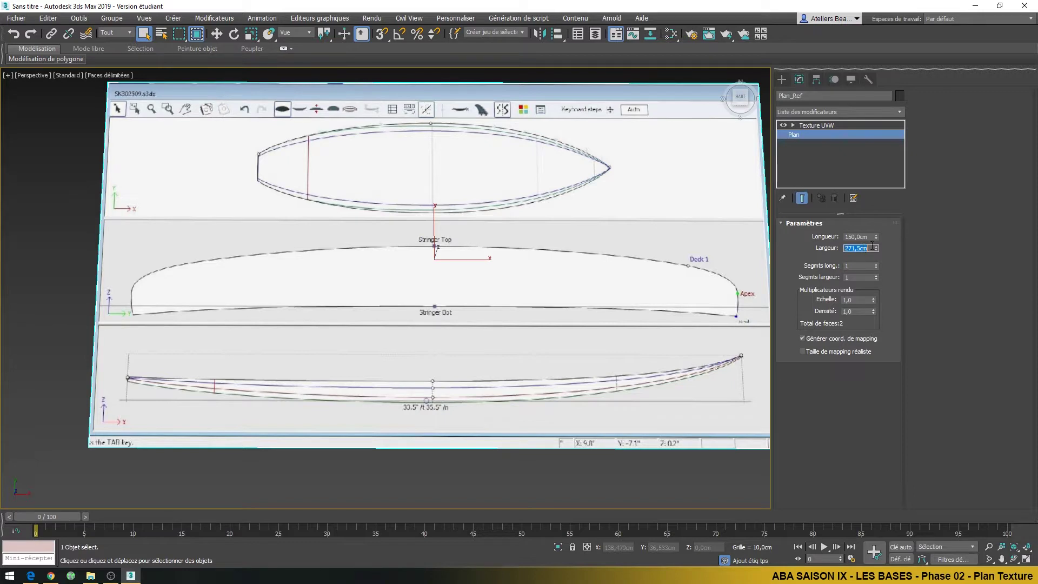
pyautogui.write('270')
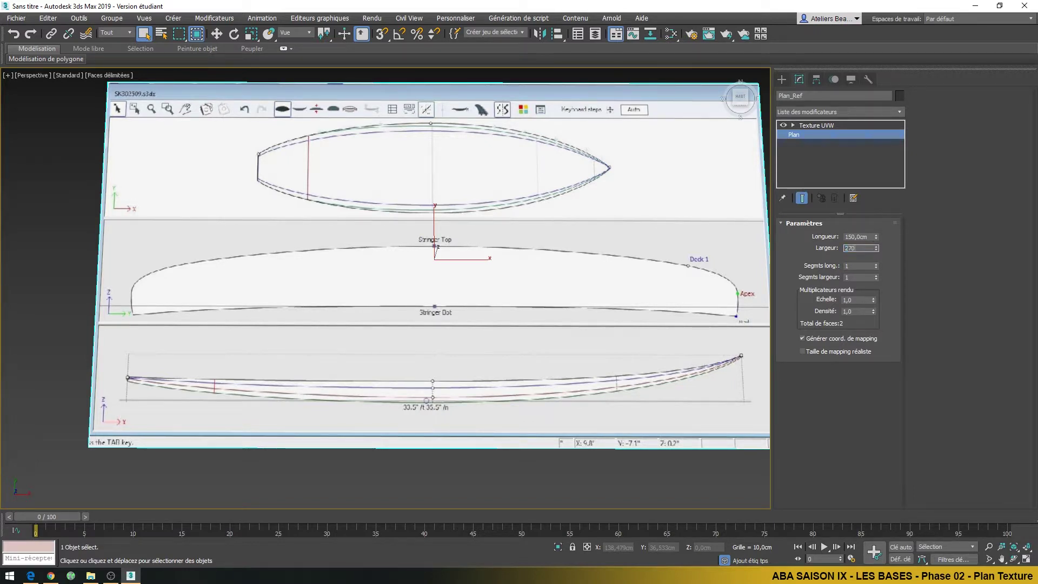
pyautogui.press('Return')
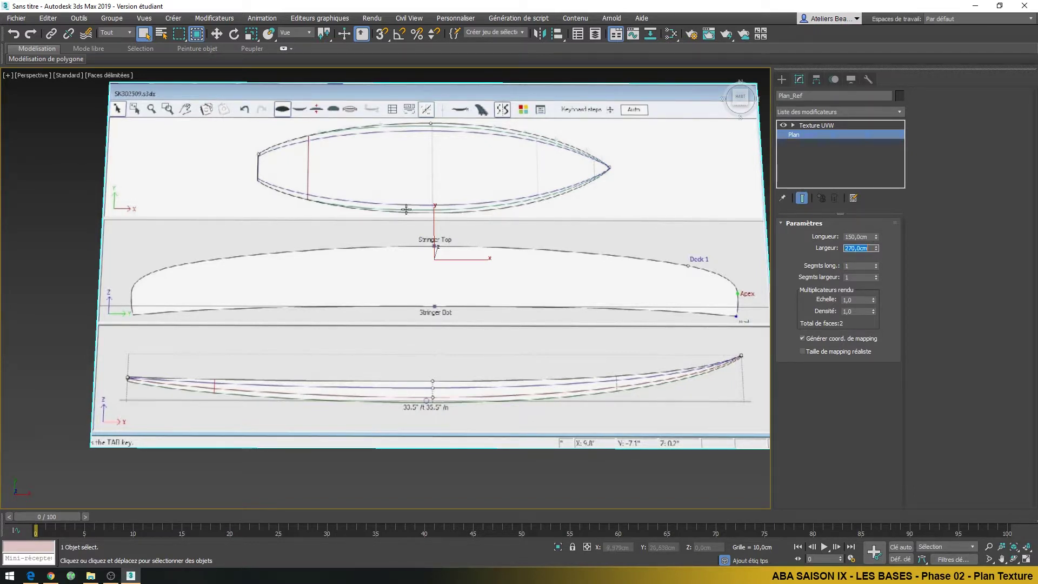
# - Compare the parameters of the Texture UVW modifier with those of the base Plan in the modifier stack
pyautogui.click(817, 126)
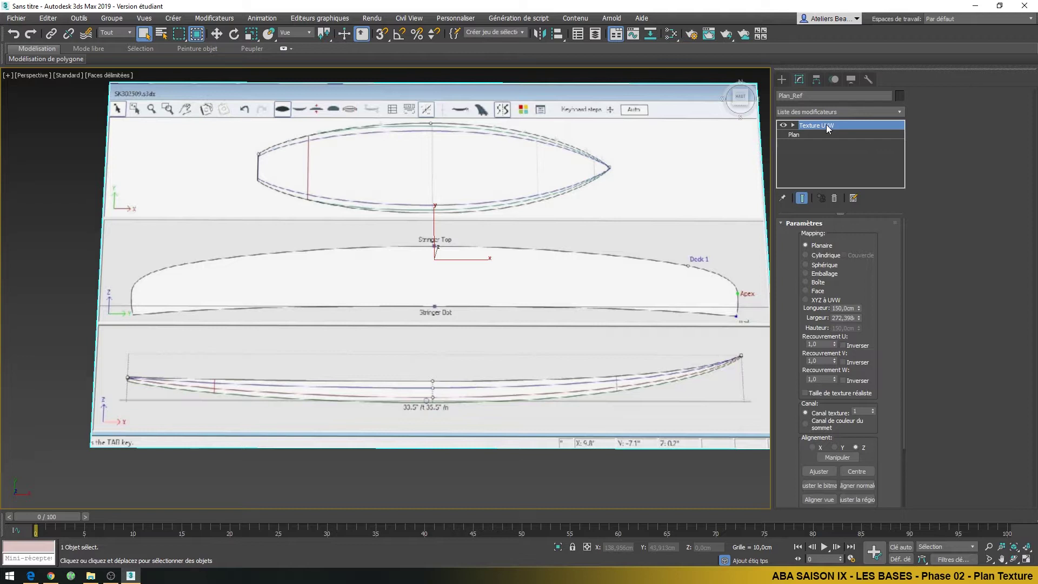
pyautogui.click(810, 134)
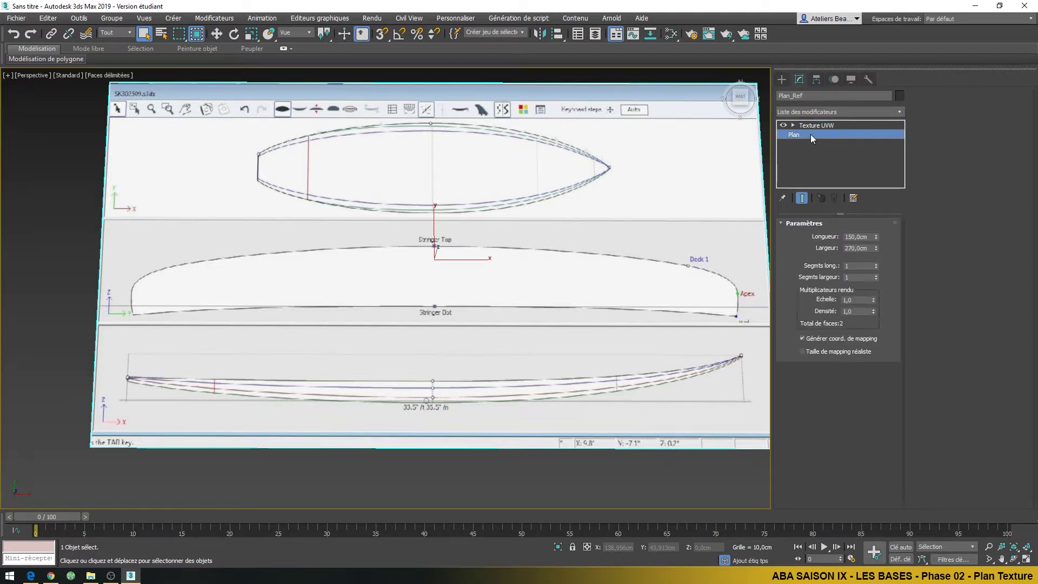
pyautogui.click(812, 127)
pyautogui.click(813, 132)
pyautogui.click(817, 126)
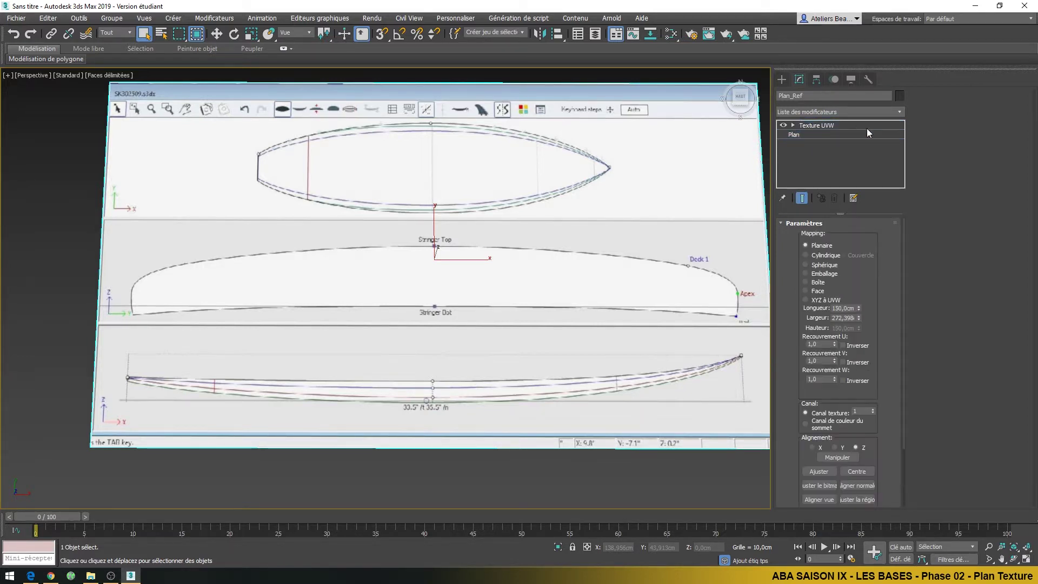
pyautogui.click(821, 134)
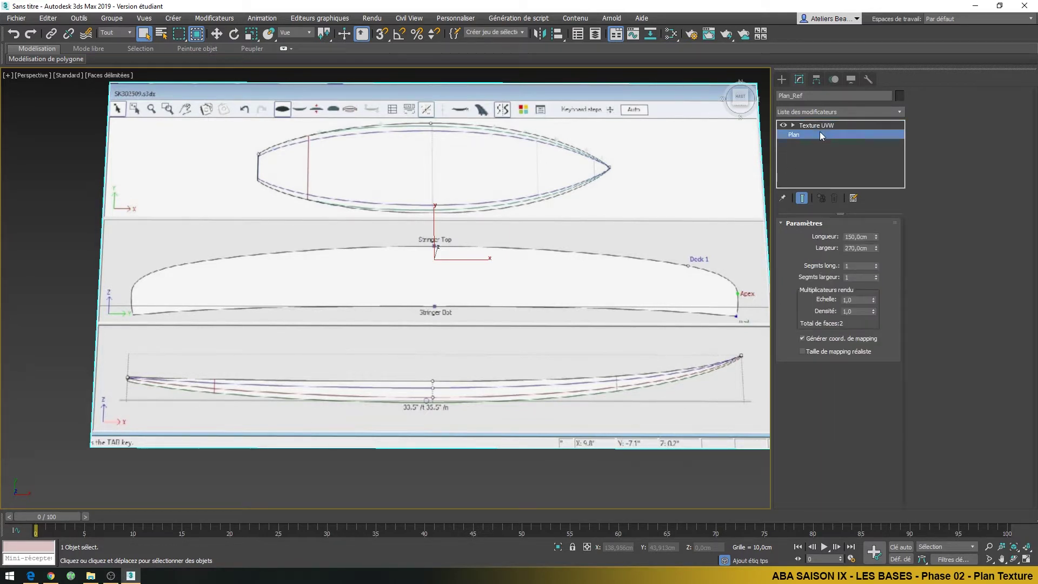
pyautogui.click(824, 125)
pyautogui.click(818, 136)
# - Toggle the end result display at the Plan level to compare the texture with and without the UVW modifier
pyautogui.click(803, 200)
pyautogui.click(803, 200)
pyautogui.click(804, 200)
pyautogui.click(803, 199)
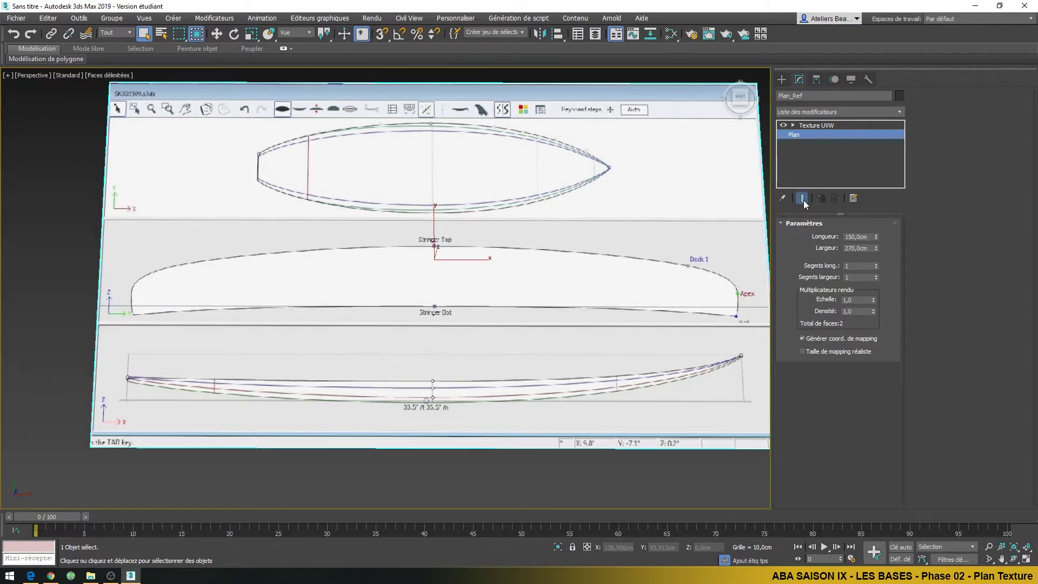
pyautogui.click(803, 198)
pyautogui.click(803, 199)
pyautogui.click(803, 200)
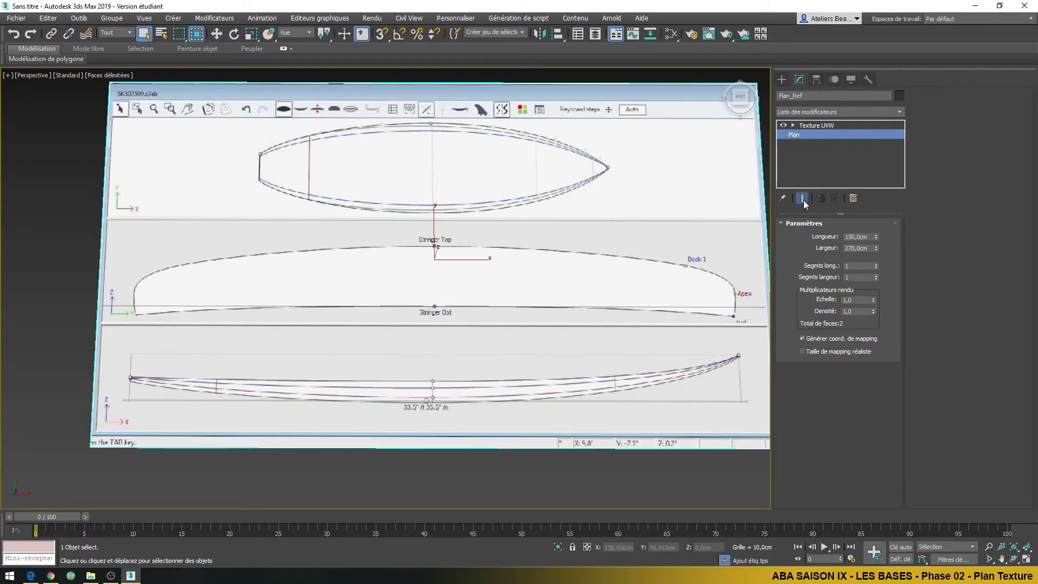
pyautogui.click(803, 200)
pyautogui.click(803, 200)
pyautogui.click(803, 200)
pyautogui.click(803, 200)
pyautogui.click(803, 200)
pyautogui.click(803, 200)
pyautogui.click(803, 200)
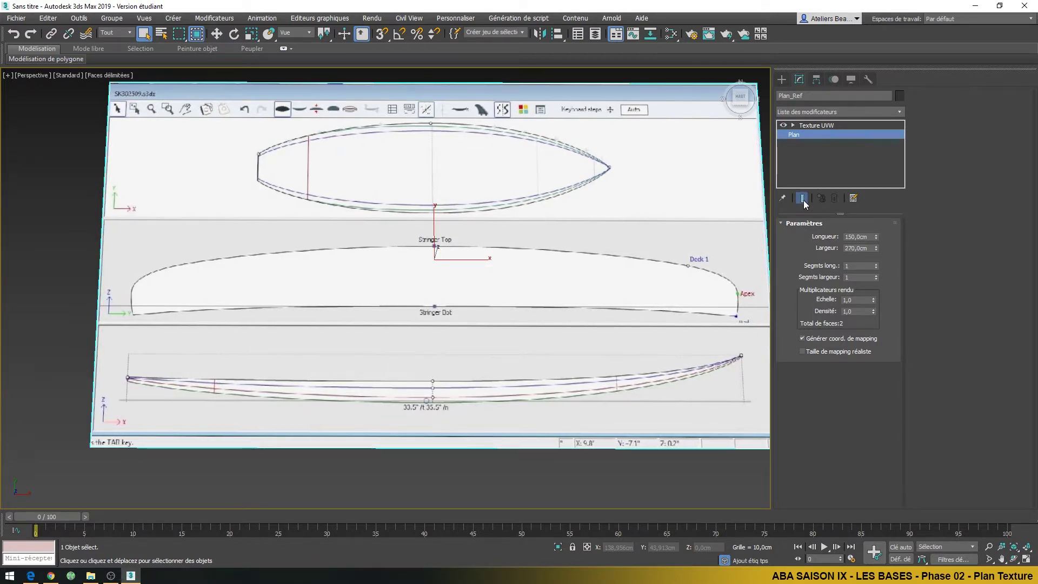
pyautogui.click(803, 199)
pyautogui.click(803, 200)
pyautogui.click(803, 200)
pyautogui.click(803, 200)
pyautogui.click(816, 126)
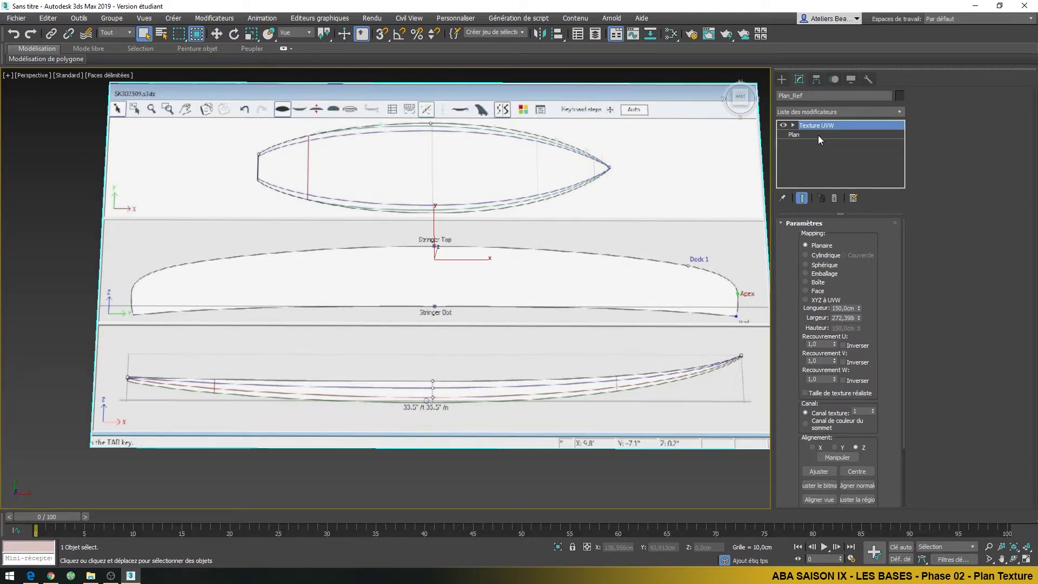
pyautogui.click(818, 135)
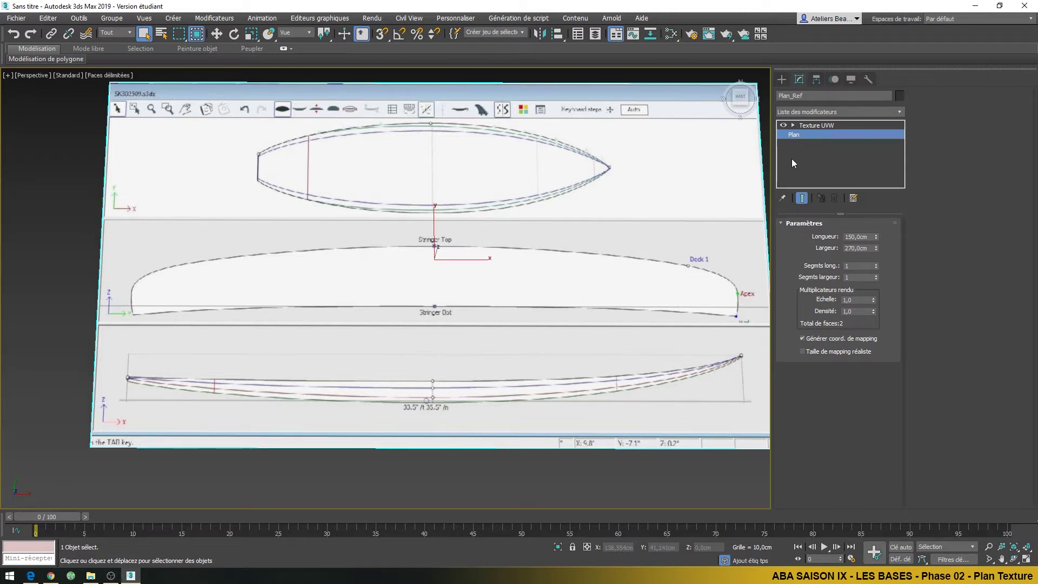
# - Activate the Move tool on Plan_Ref and show the home grid in an angled perspective view
pyautogui.moveTo(615, 254); pyautogui.dragTo(562, 257, button='middle')
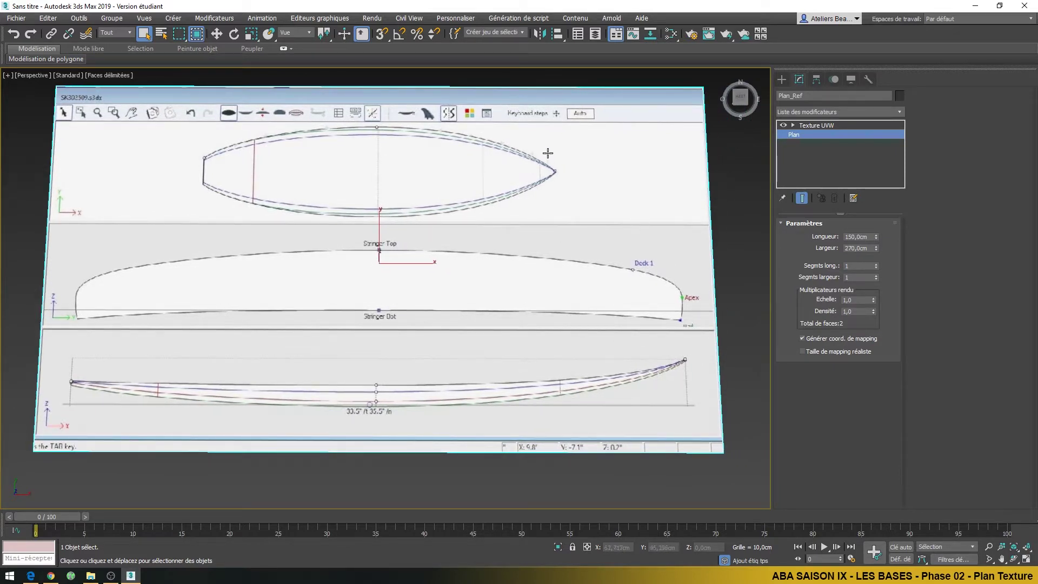
pyautogui.rightClick(589, 174)
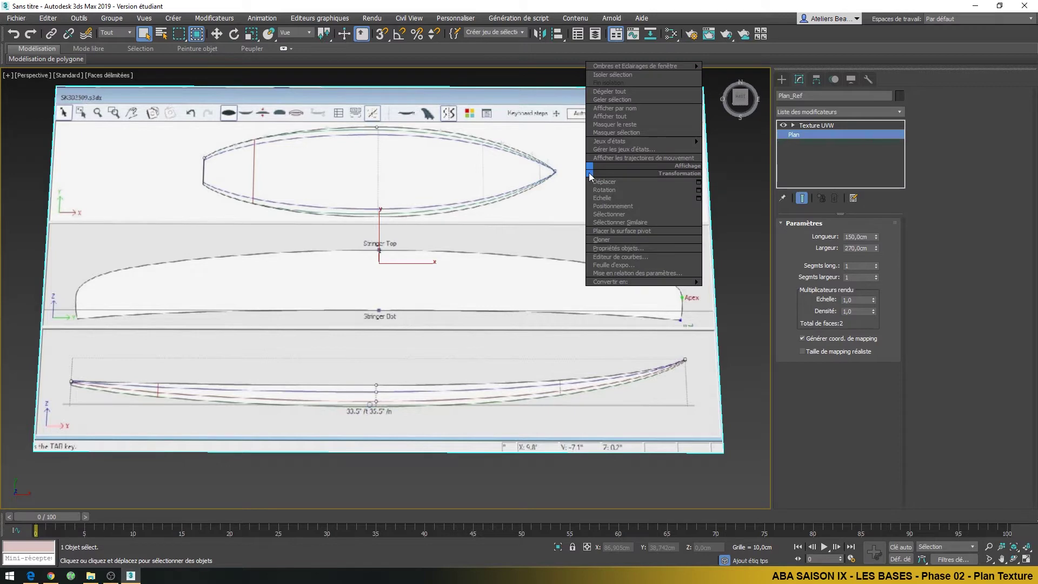
pyautogui.click(632, 181)
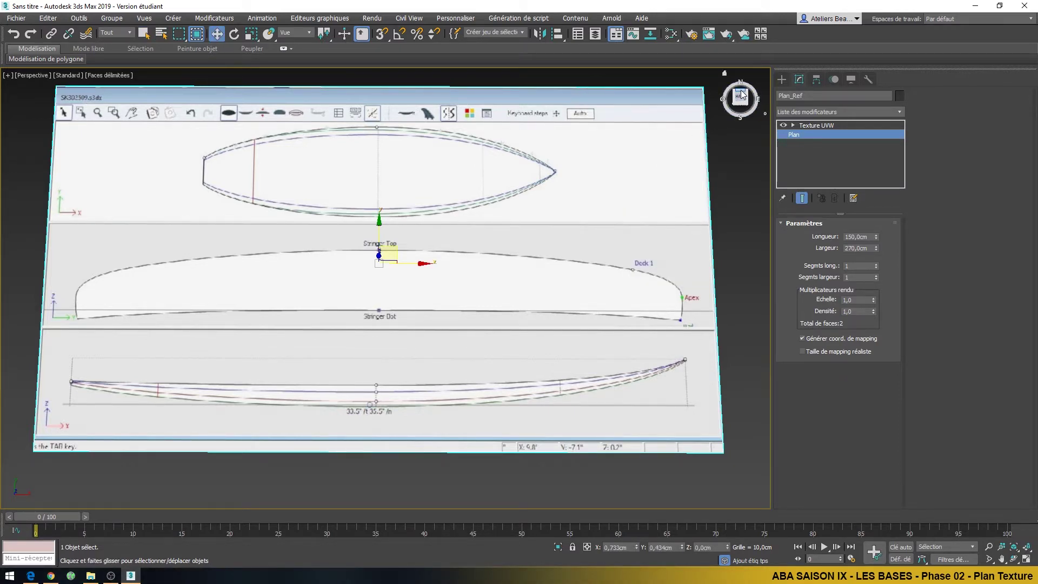
pyautogui.moveTo(739, 97); pyautogui.dragTo(751, 78)
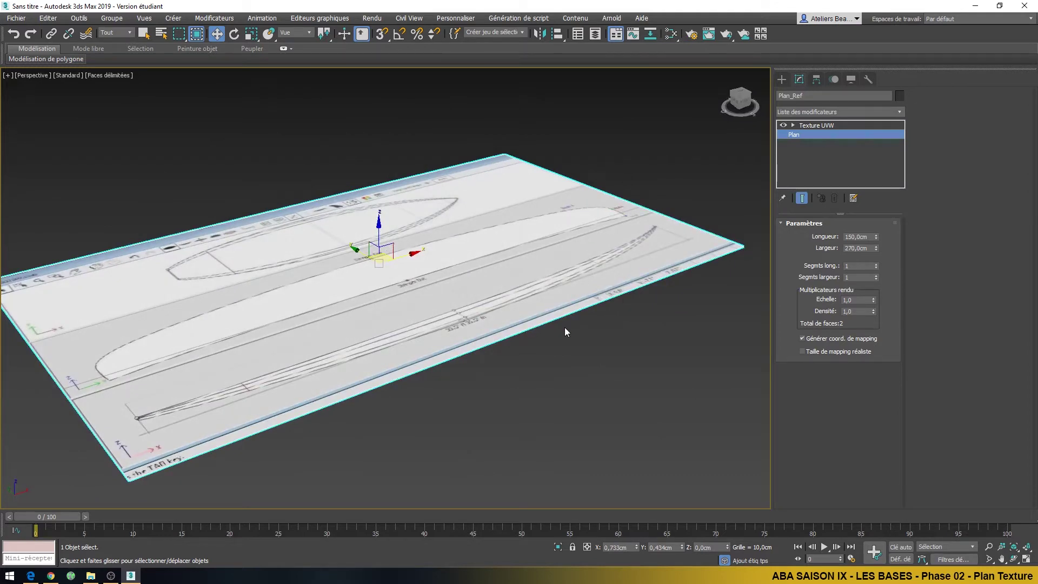
pyautogui.press('g')
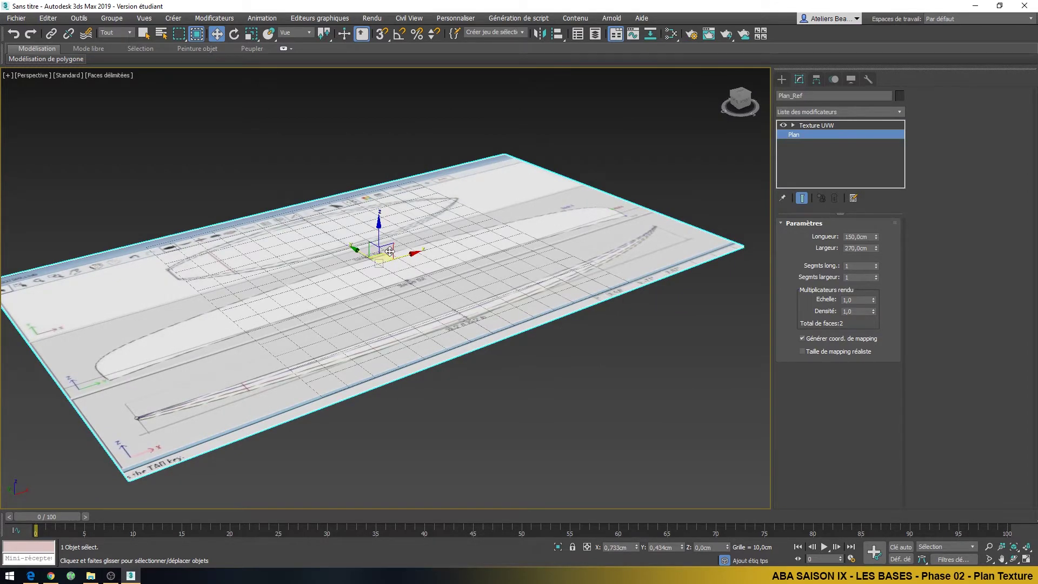
# - Move Plan_Ref freely with the gizmo to about X -16.6 cm, Y -63.4 cm, Z 65.3 cm, above the grid
pyautogui.moveTo(390, 252); pyautogui.dragTo(509, 304)
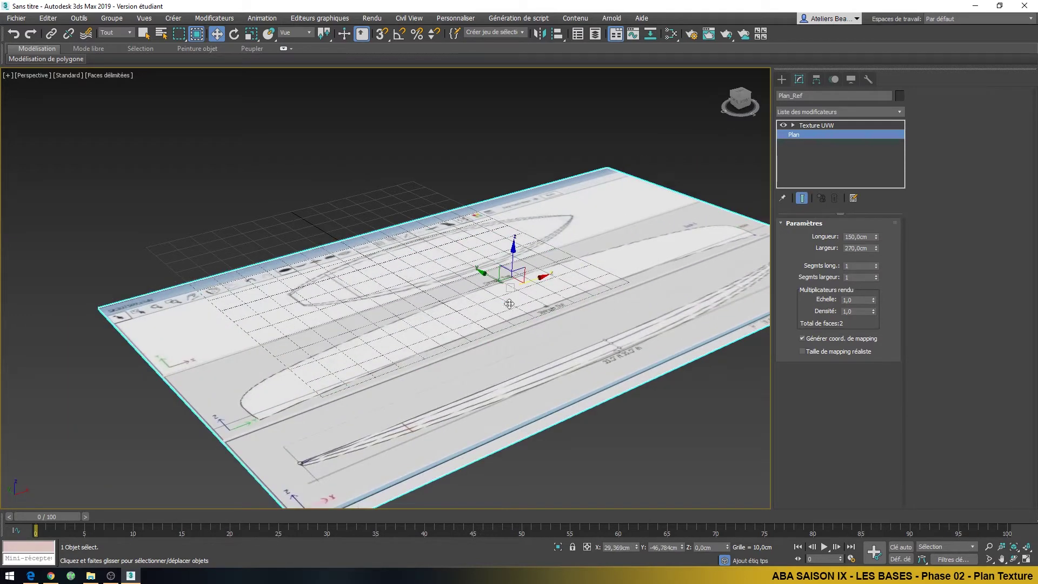
pyautogui.moveTo(512, 258); pyautogui.dragTo(597, 178)
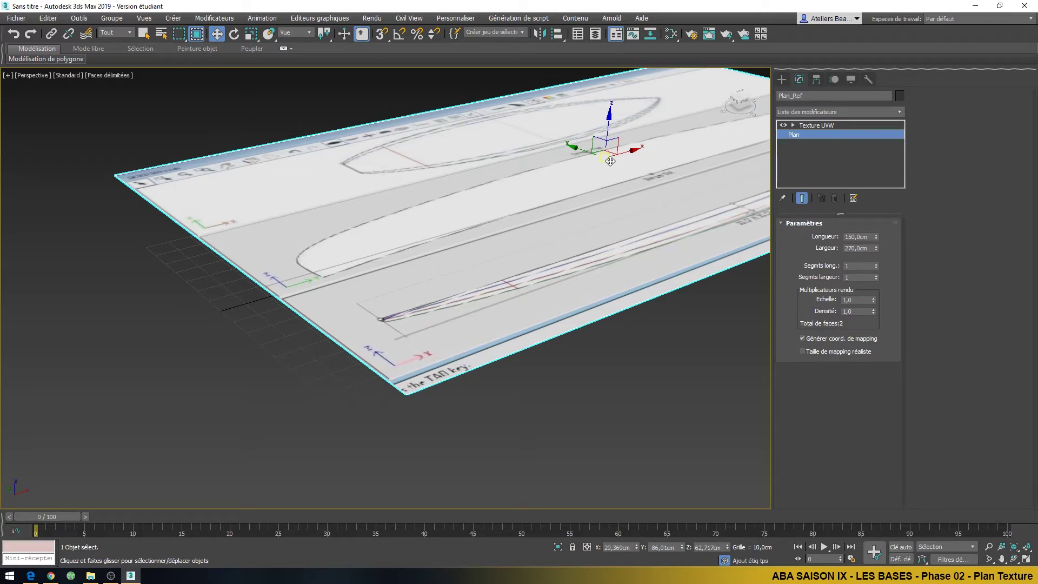
pyautogui.moveTo(610, 161); pyautogui.dragTo(462, 173)
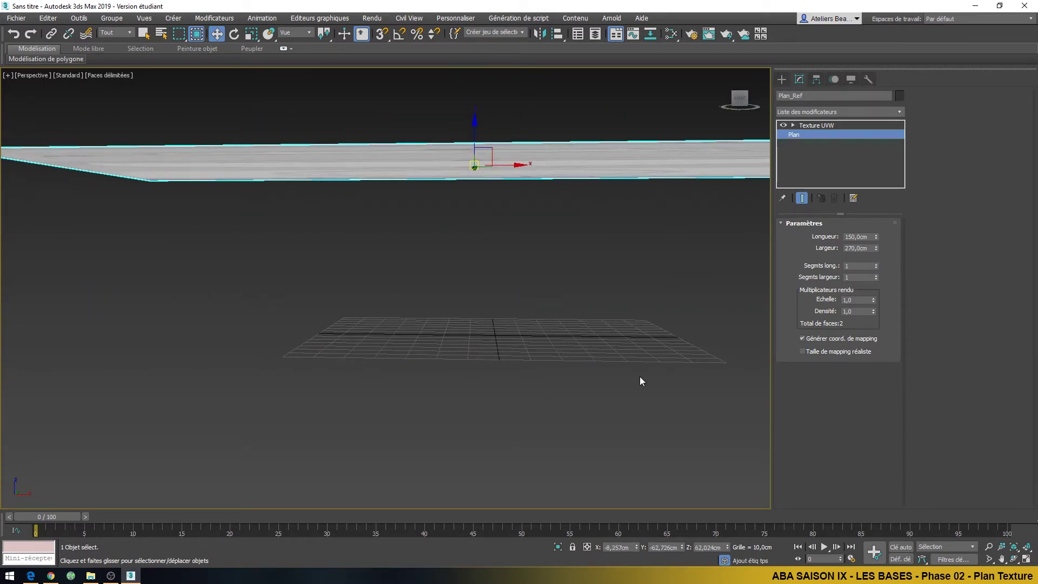
pyautogui.moveTo(468, 174); pyautogui.dragTo(449, 156)
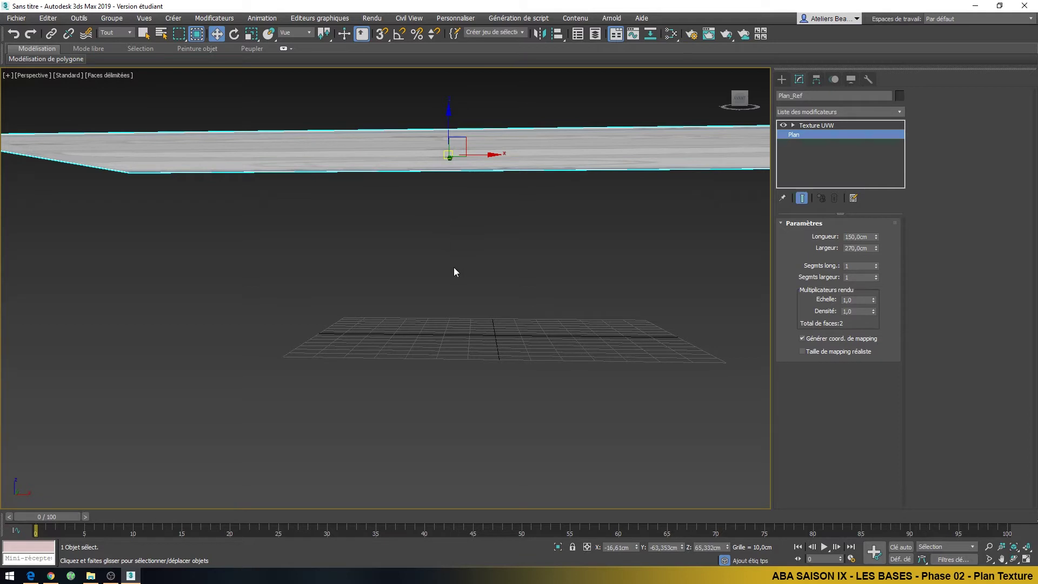
pyautogui.rightClick(399, 266)
pyautogui.click(444, 302)
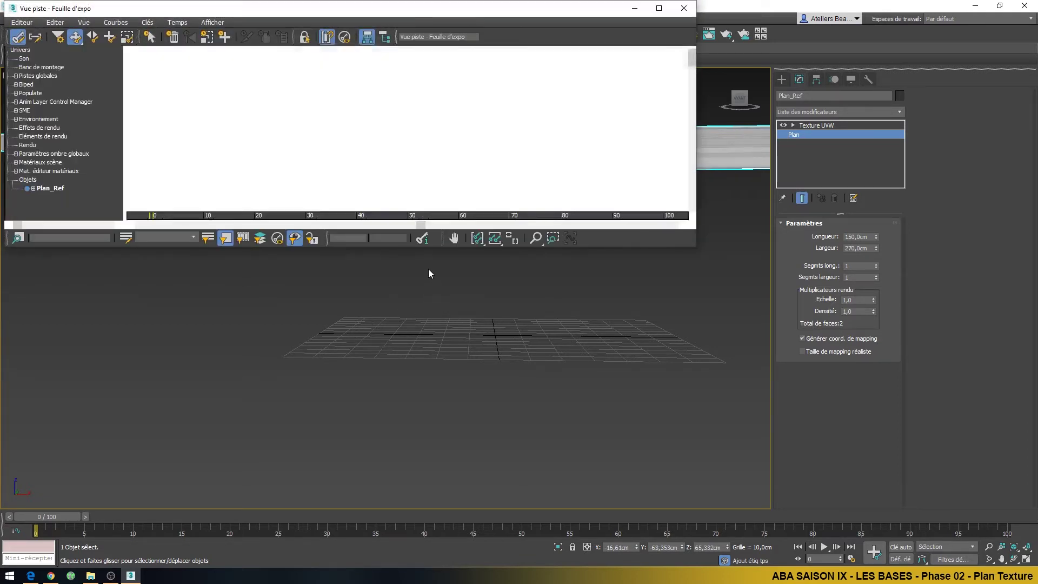
pyautogui.click(680, 7)
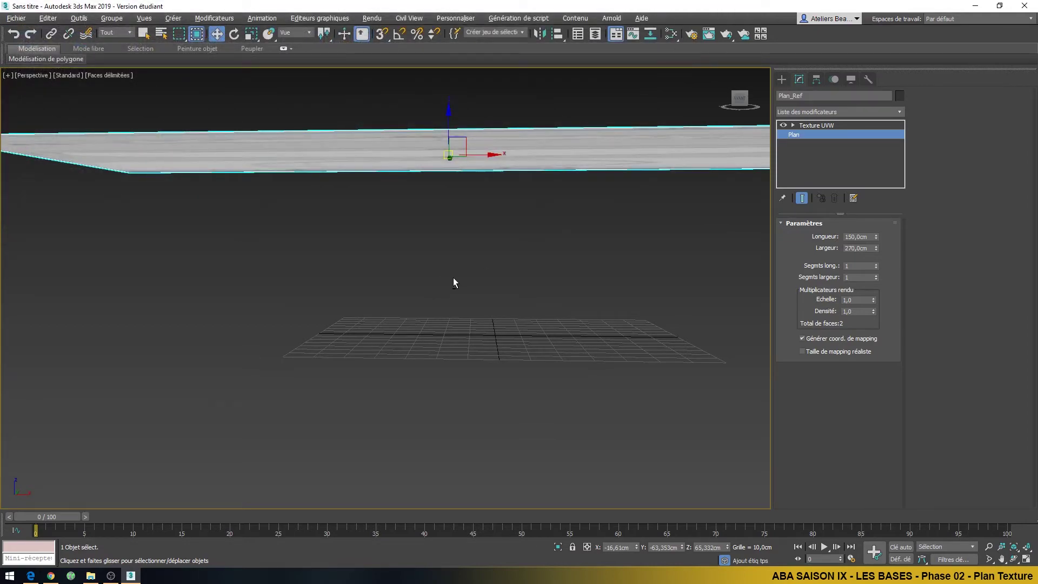
pyautogui.keyDown('alt'); pyautogui.moveTo(434, 292); pyautogui.dragTo(456, 325, button='middle'); pyautogui.keyUp('alt')
pyautogui.scroll(3, 458, 338)
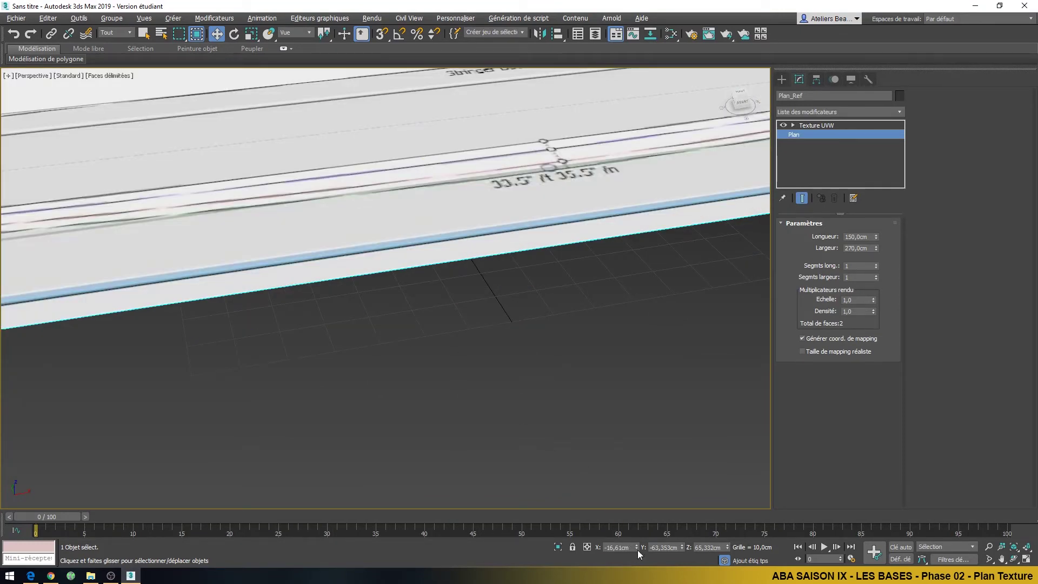
# - Centre Plan_Ref on the world origin by setting its absolute X, Y and Z positions to 0 cm with exact transform entry
pyautogui.rightClick(572, 326)
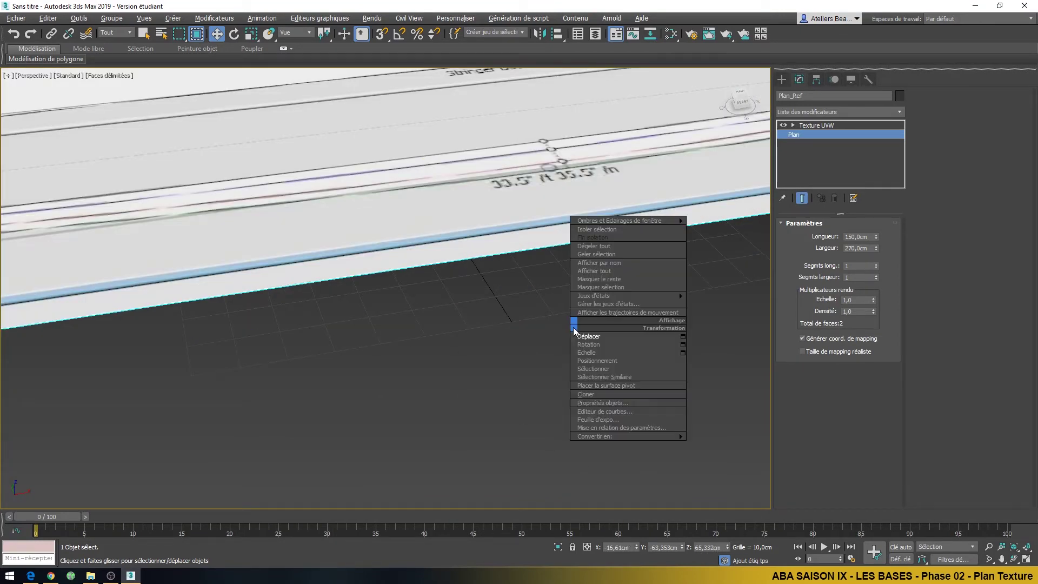
pyautogui.click(682, 337)
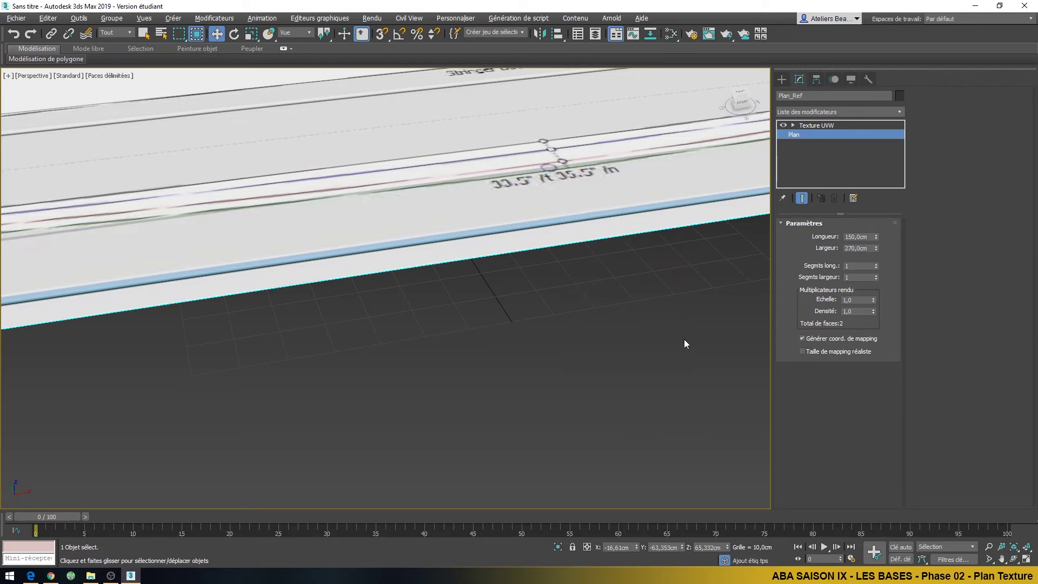
pyautogui.moveTo(585, 301); pyautogui.dragTo(664, 283)
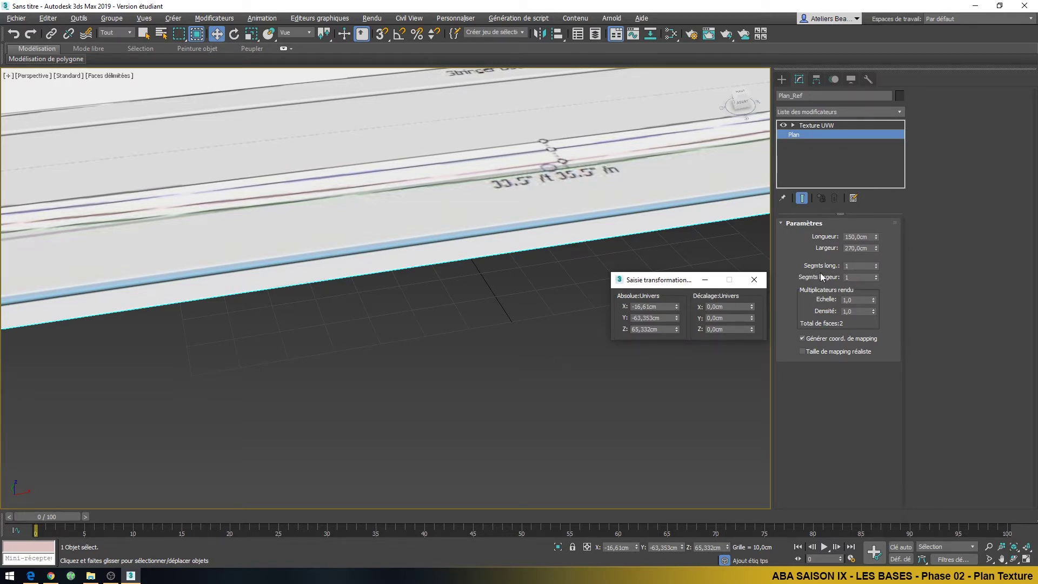
pyautogui.rightClick(676, 308)
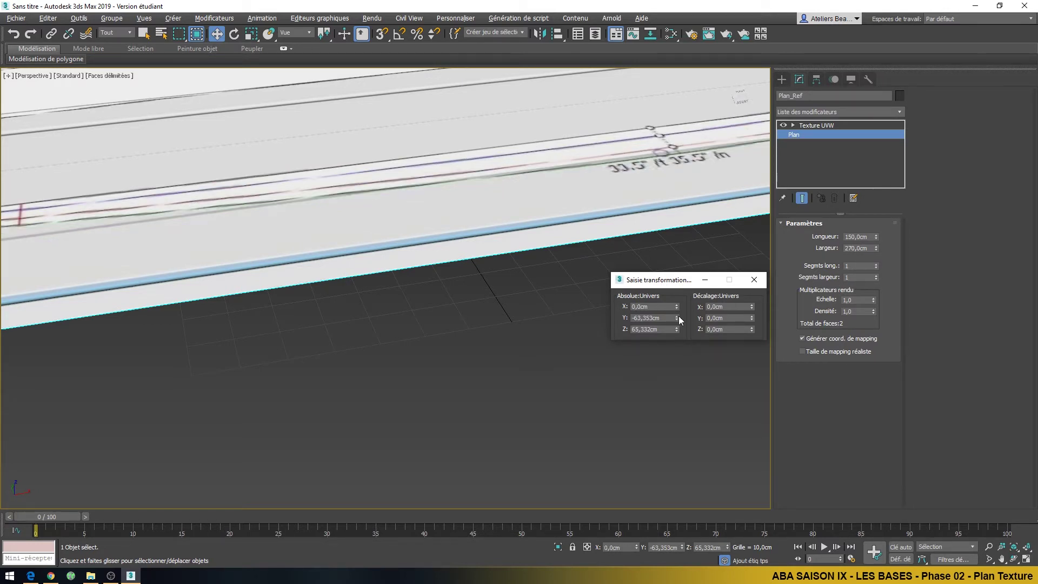
pyautogui.rightClick(678, 318)
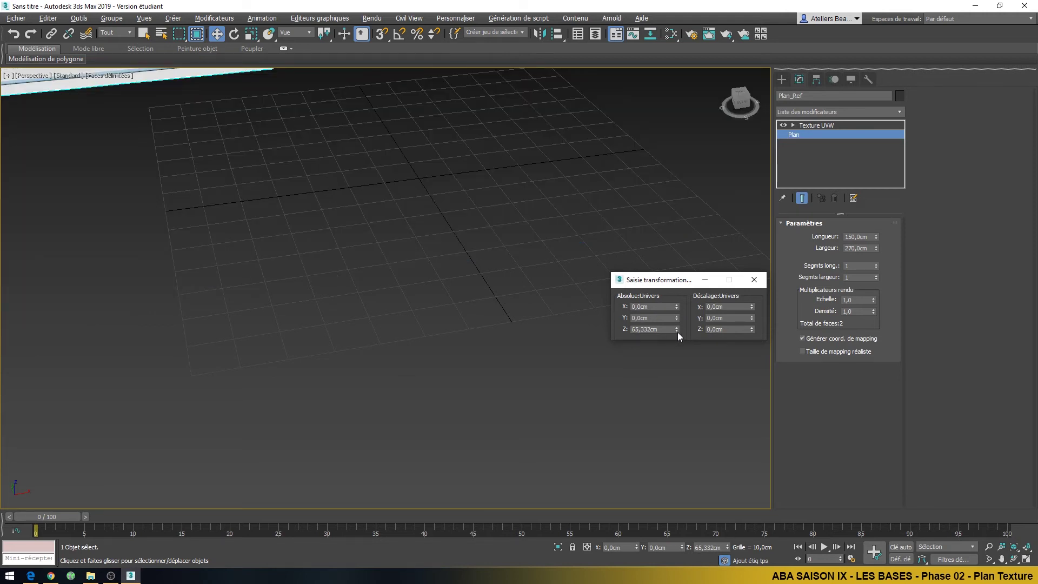
pyautogui.rightClick(676, 331)
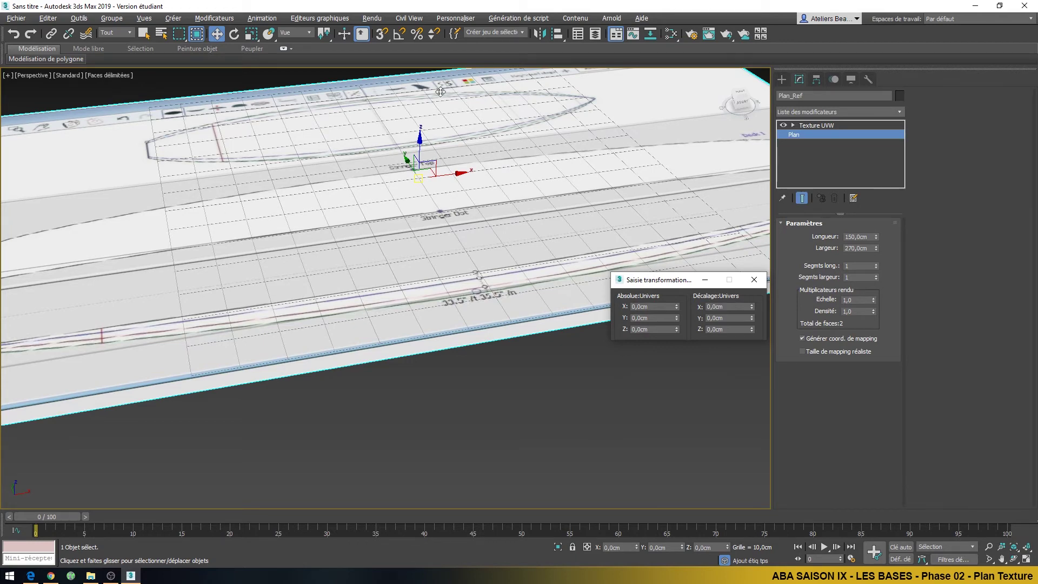
# - Hide the home grid and frame the whole Plan_Ref in perspective, seen straight on from a higher angle
pyautogui.scroll(-10, 432, 227)
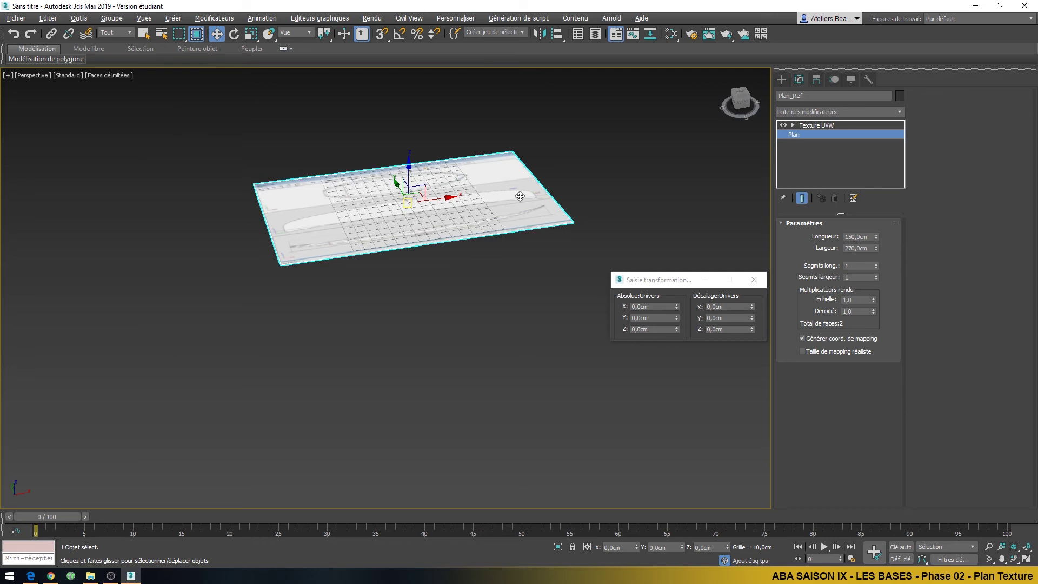
pyautogui.scroll(2, 520, 196)
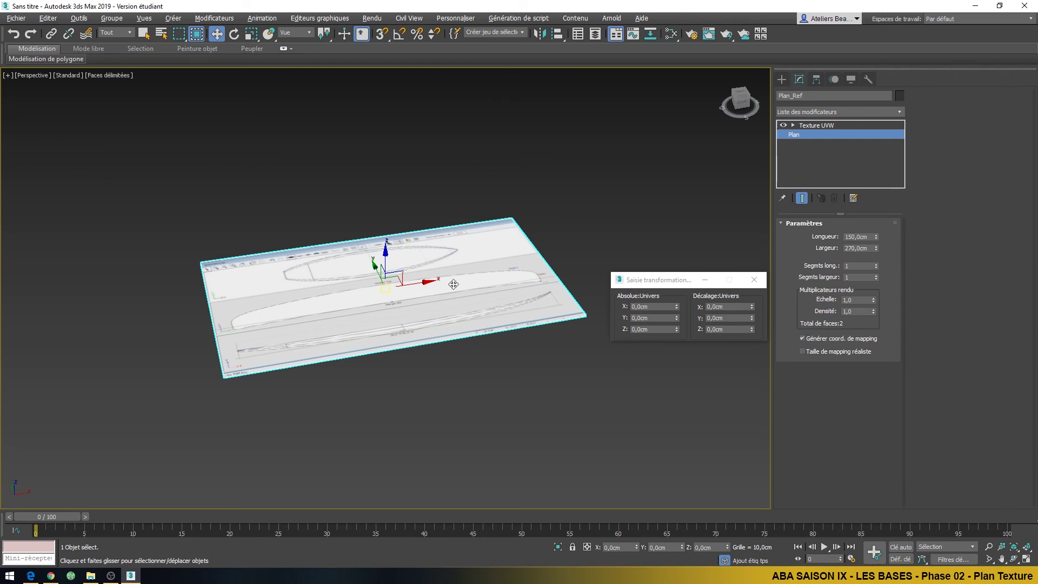
pyautogui.keyDown('alt'); pyautogui.moveTo(453, 285); pyautogui.dragTo(476, 282, button='middle'); pyautogui.keyUp('alt')
pyautogui.scroll(3, 476, 281)
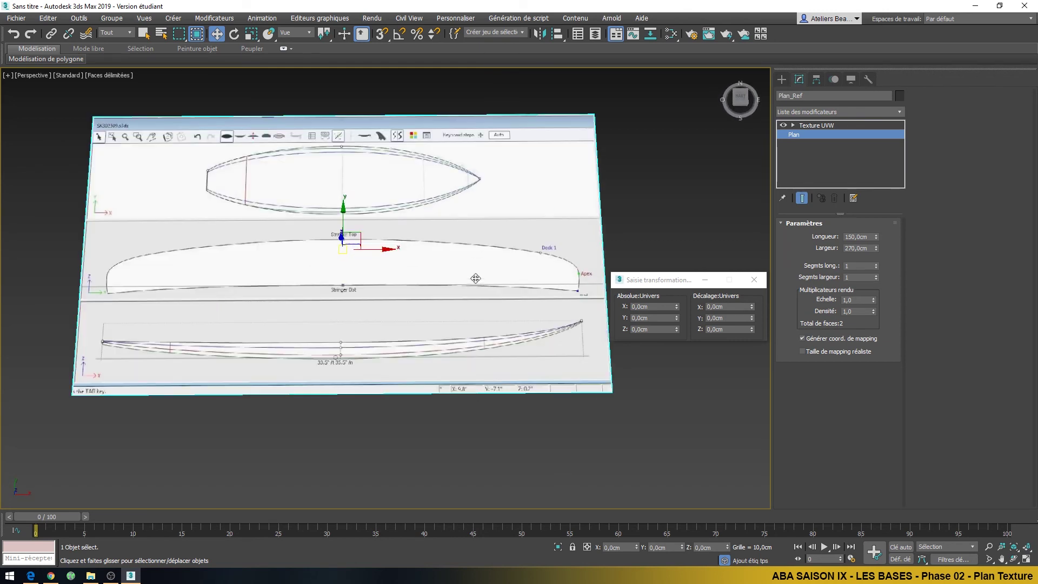